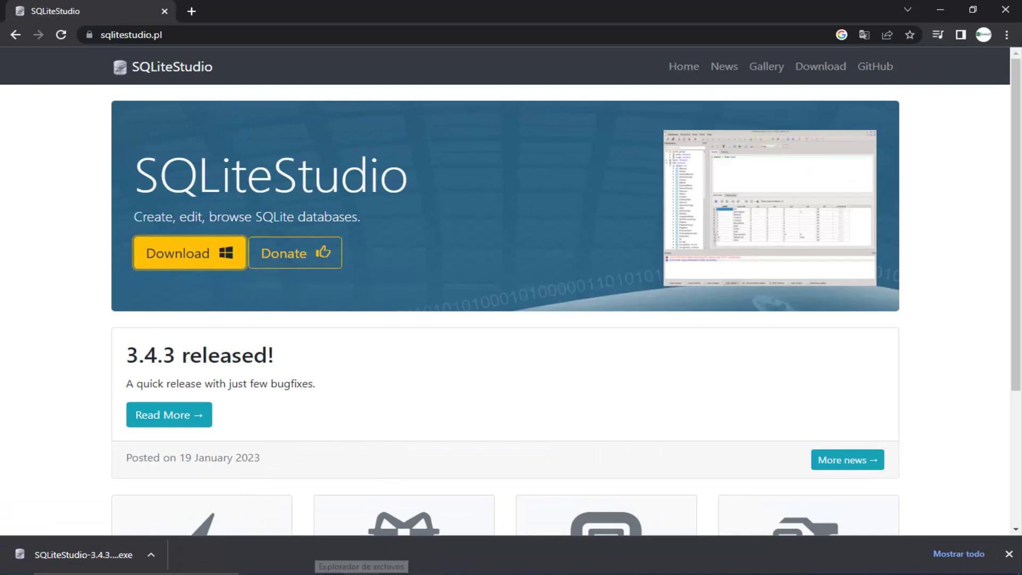
Step: Open the Descargas folder in File Explorer and cut the SQLiteStudio-3.4.3-windows-x64-installer.exe file
{"action": "right_click", "coordinate": [362, 572]}
{"action": "left_click", "coordinate": [401, 537]}
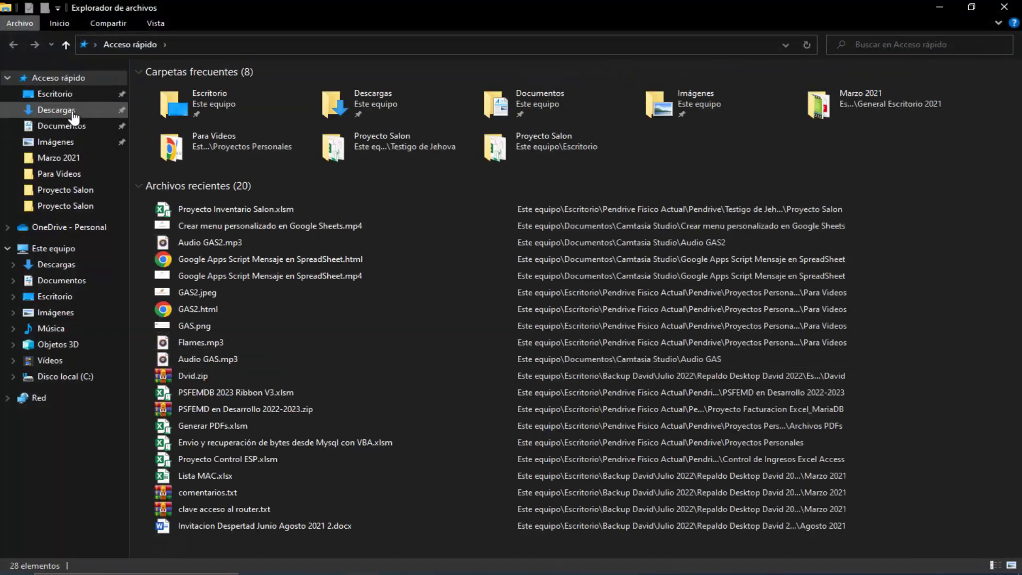
{"action": "left_click", "coordinate": [74, 110]}
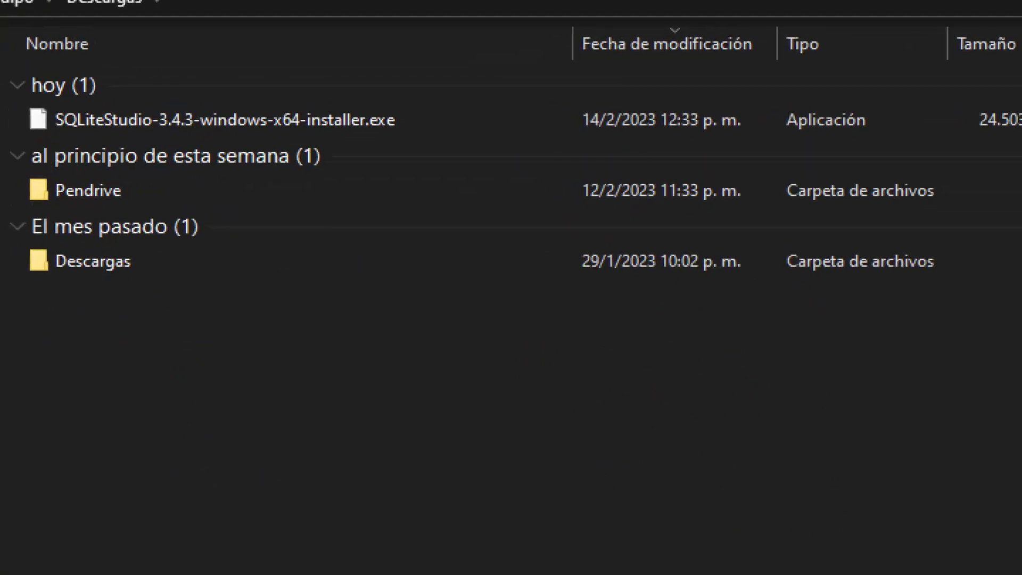
{"action": "double_click", "coordinate": [186, 120]}
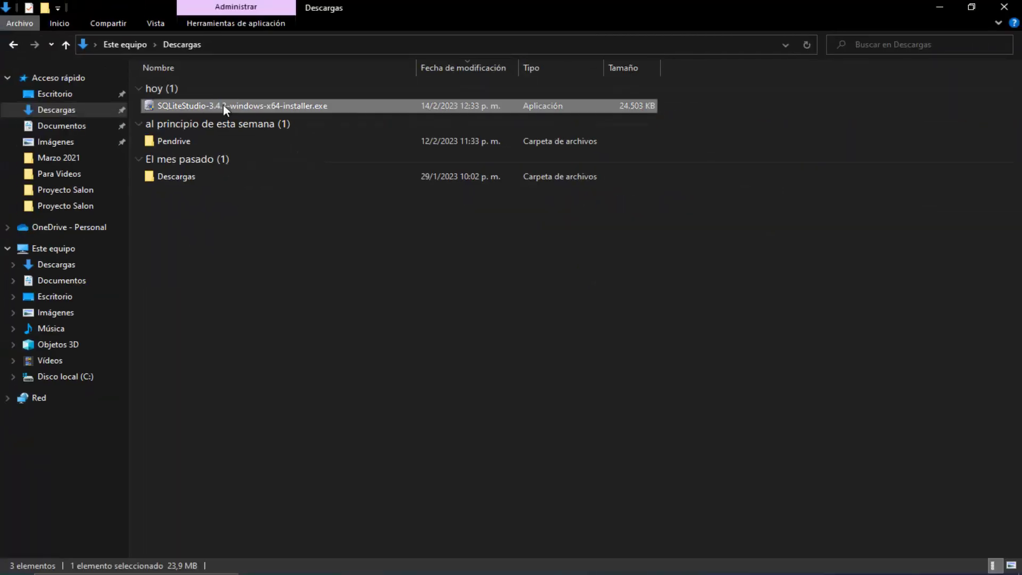
{"action": "right_click", "coordinate": [222, 104]}
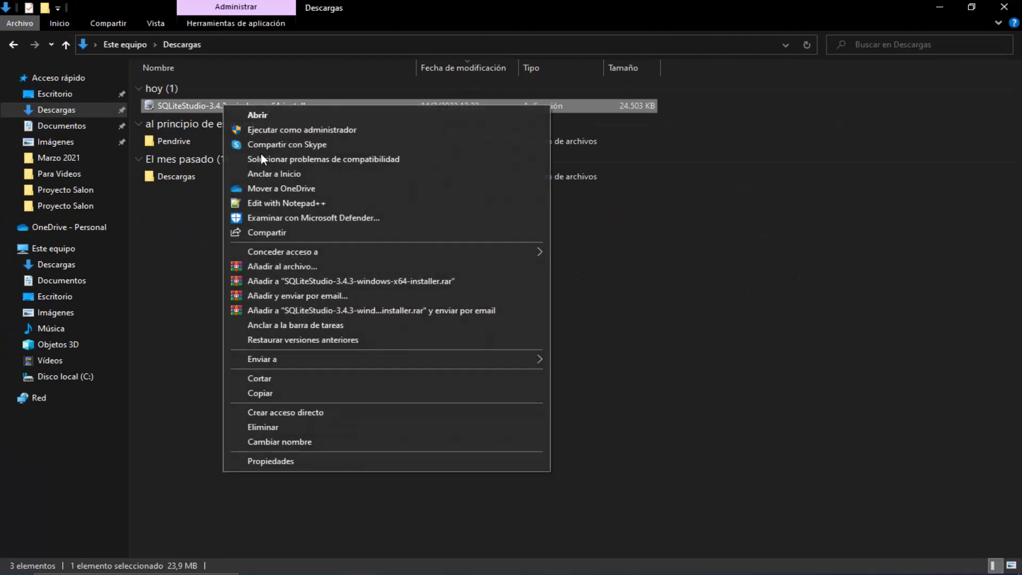
{"action": "left_click", "coordinate": [267, 378]}
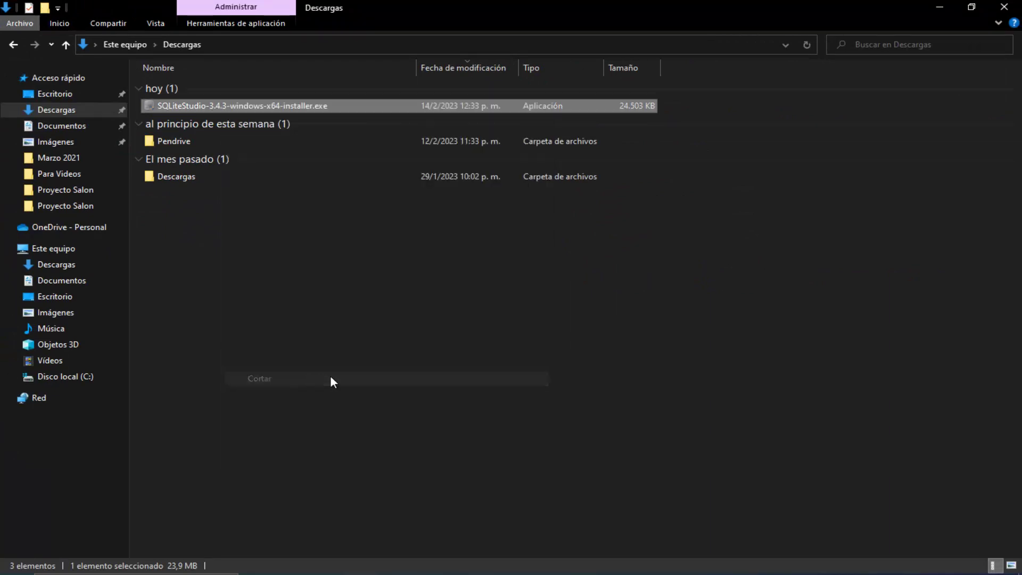
Step: Minimize the open windows and create a desktop folder named Programas de Instalacion SQLite
{"action": "left_click", "coordinate": [934, 7]}
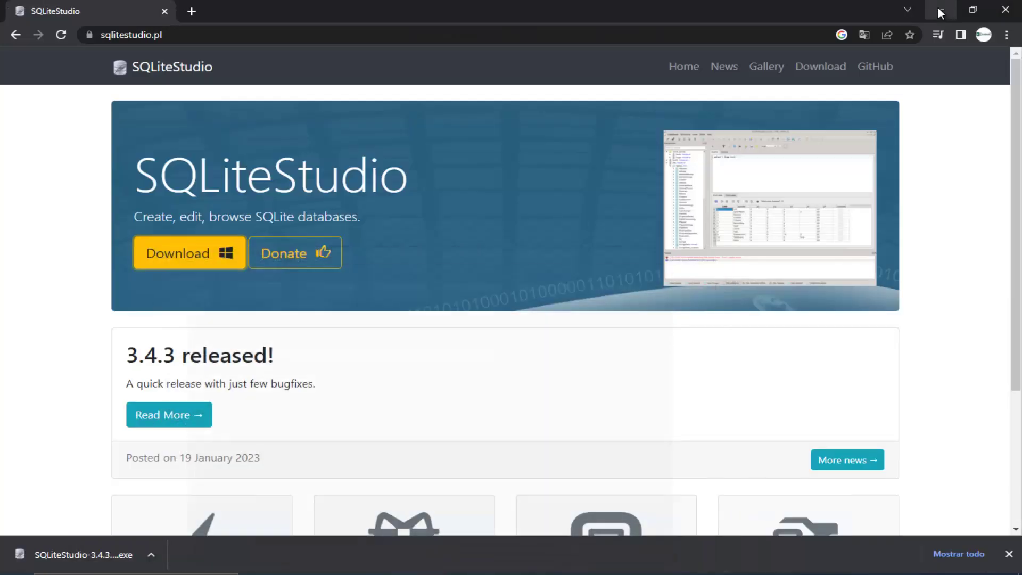
{"action": "left_click", "coordinate": [943, 7]}
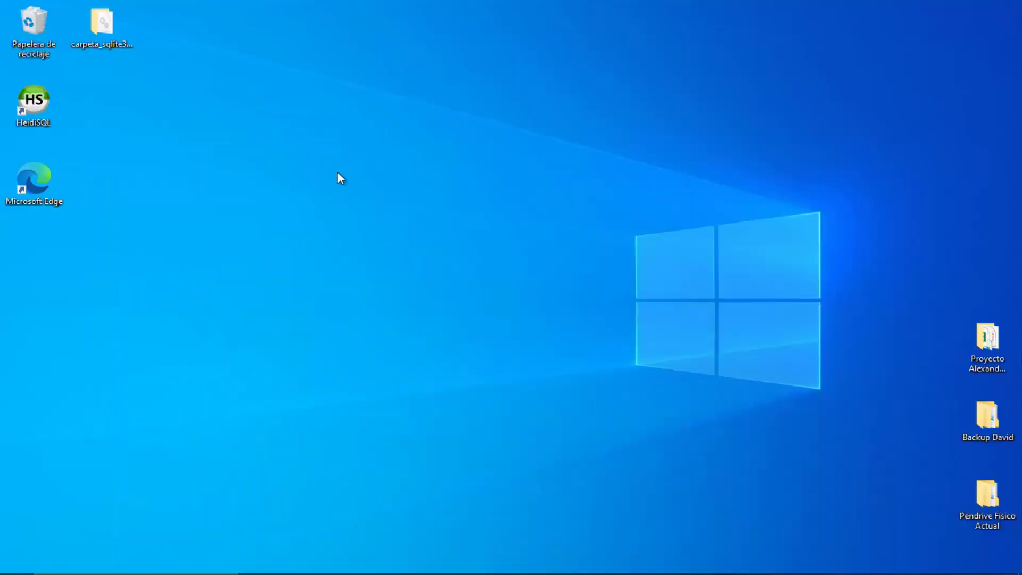
{"action": "right_click", "coordinate": [255, 124]}
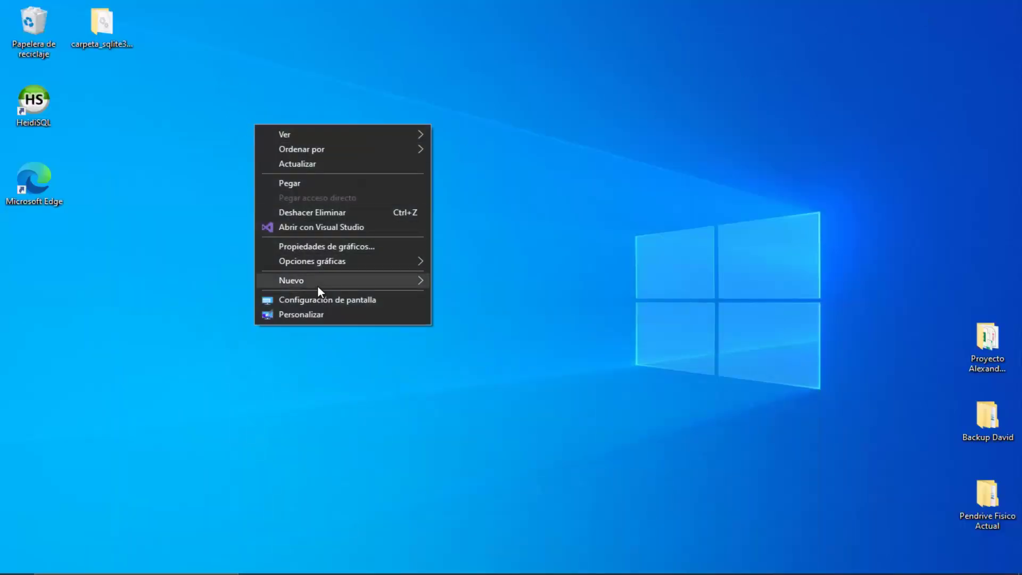
{"action": "mouse_move", "coordinate": [317, 285]}
{"action": "left_click", "coordinate": [459, 282]}
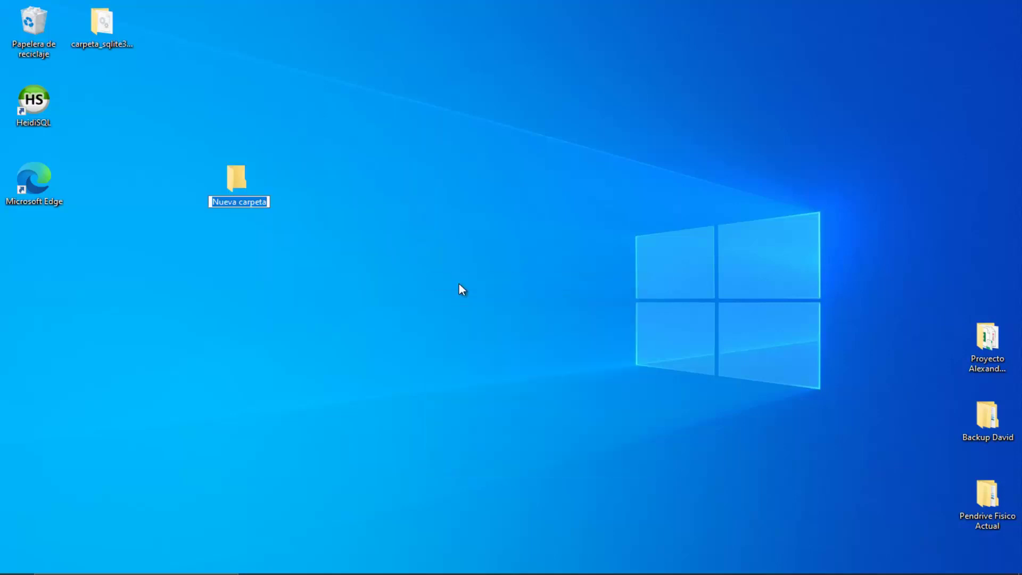
{"action": "type", "text": "Pro"}
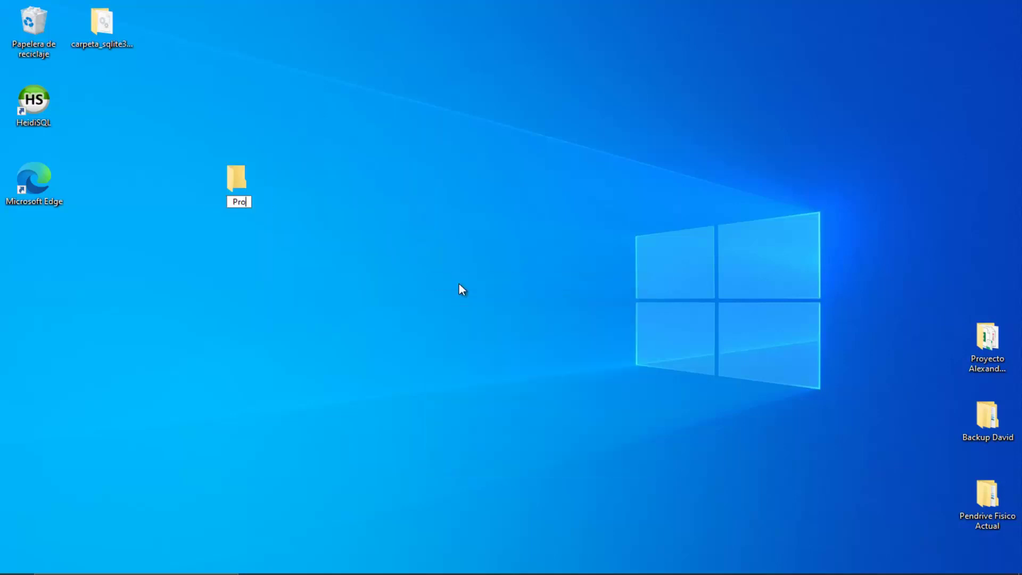
{"action": "type", "text": "gramas de "}
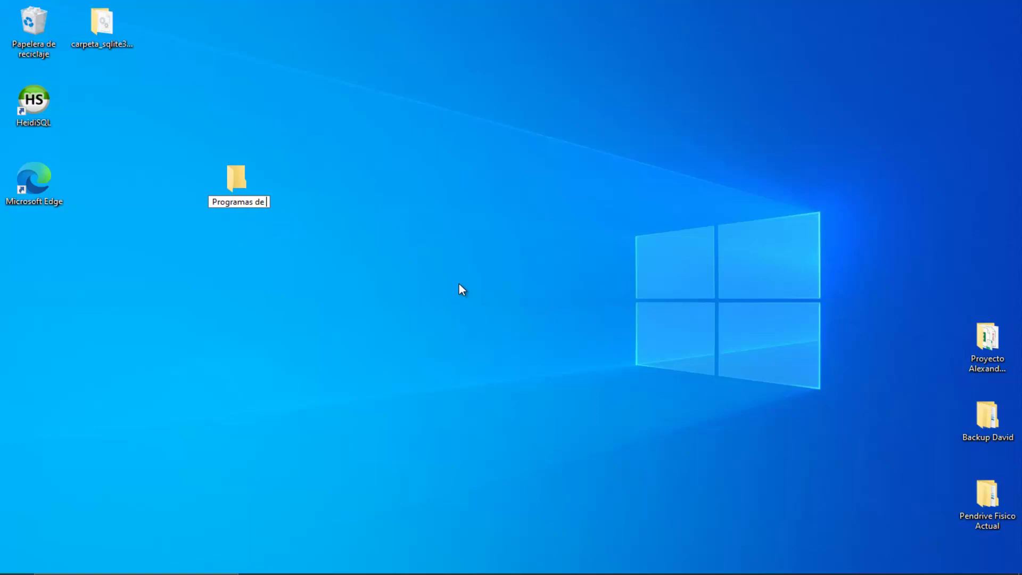
{"action": "type", "text": "Instalacion SQLite"}
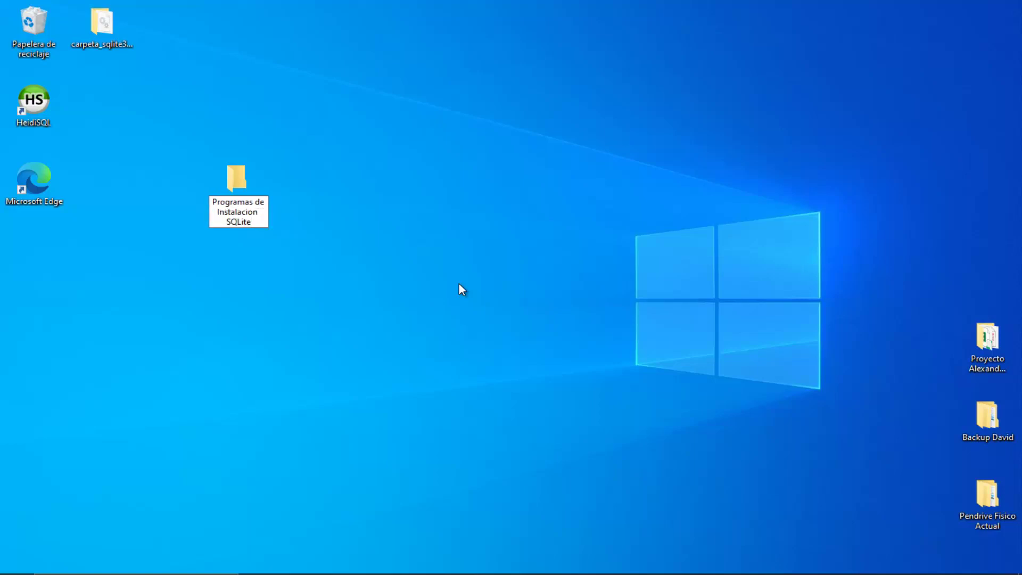
{"action": "key", "text": "Return"}
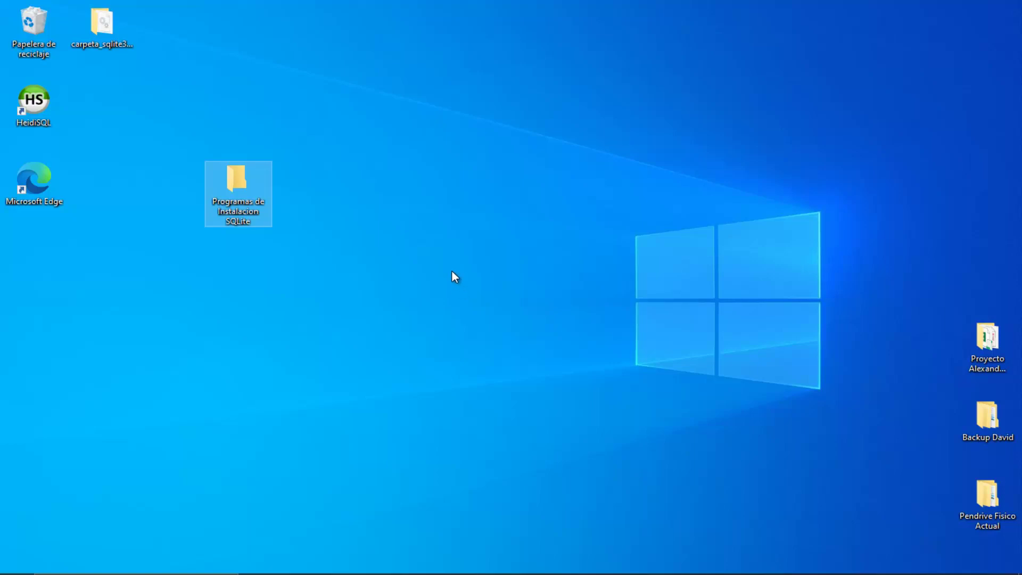
Step: Paste the cut SQLiteStudio installer into the Programas de Instalacion SQLite folder and minimize the folder window
{"action": "double_click", "coordinate": [245, 183]}
{"action": "right_click", "coordinate": [254, 124]}
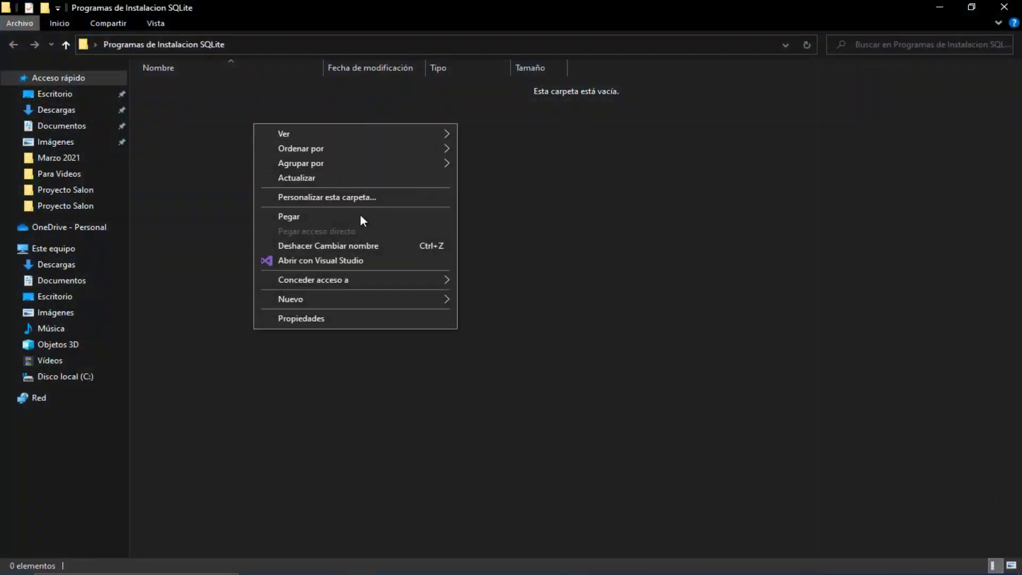
{"action": "left_click", "coordinate": [315, 215]}
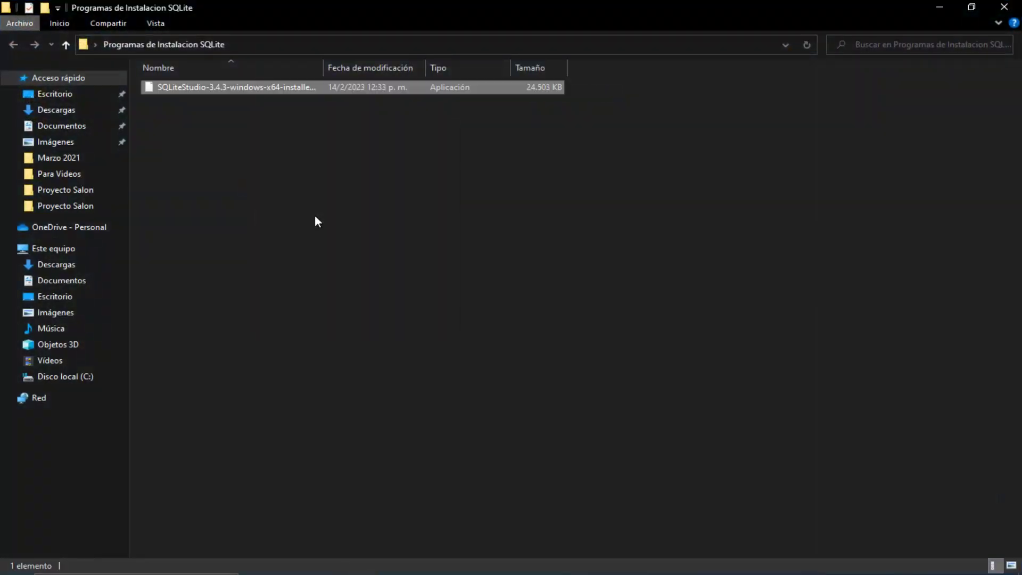
{"action": "left_click", "coordinate": [362, 213]}
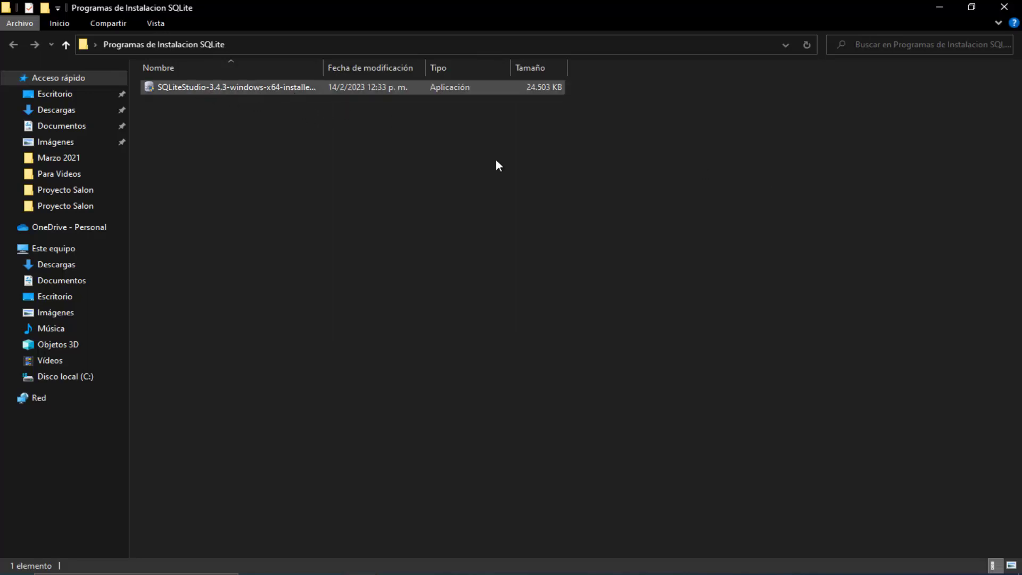
{"action": "left_click", "coordinate": [943, 8]}
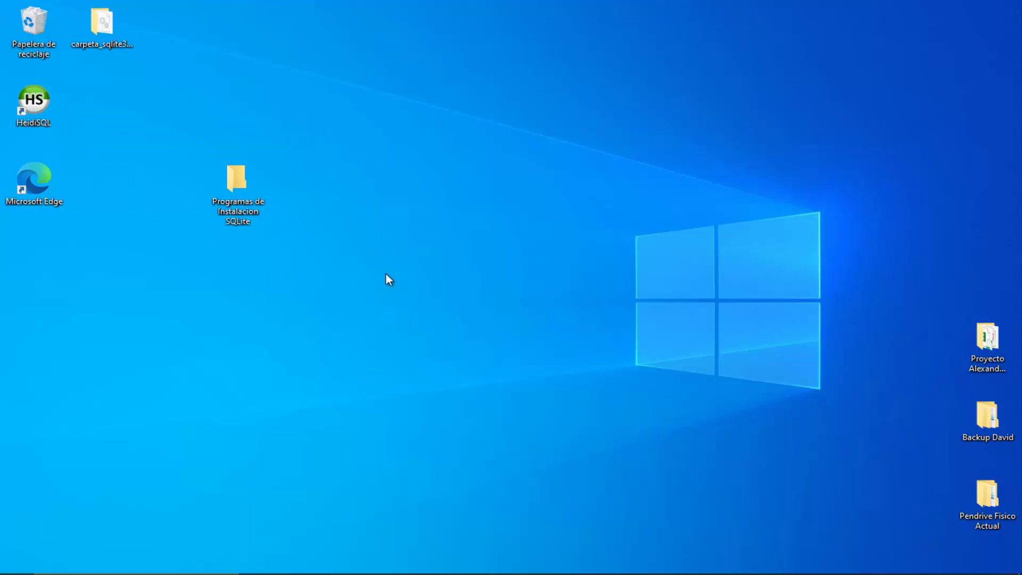
Step: Reopen the Programas de Instalacion SQLite folder, widen the Nombre column to fit the file name, and run the SQLiteStudio installer
{"action": "double_click", "coordinate": [253, 191]}
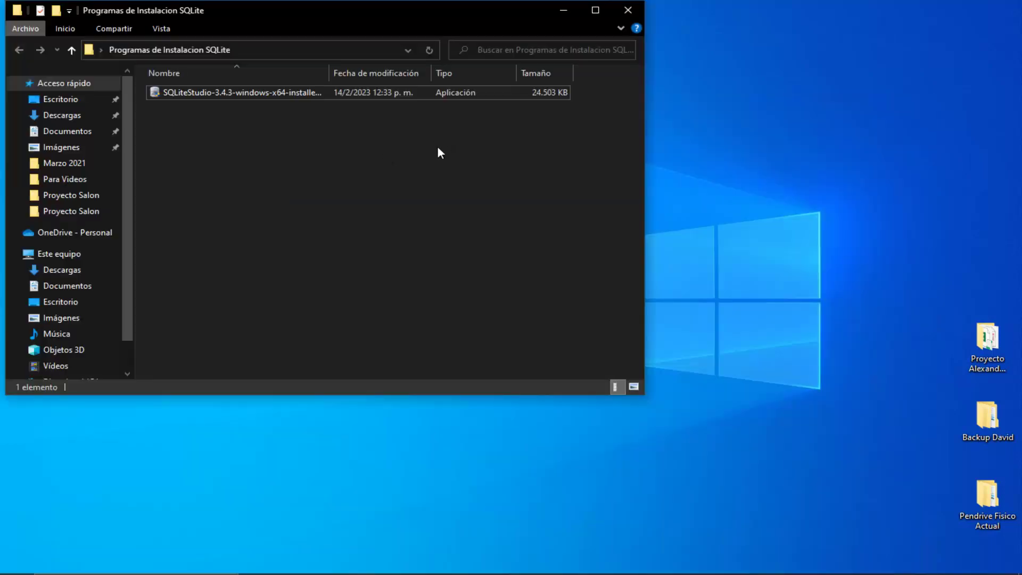
{"action": "left_click", "coordinate": [595, 11]}
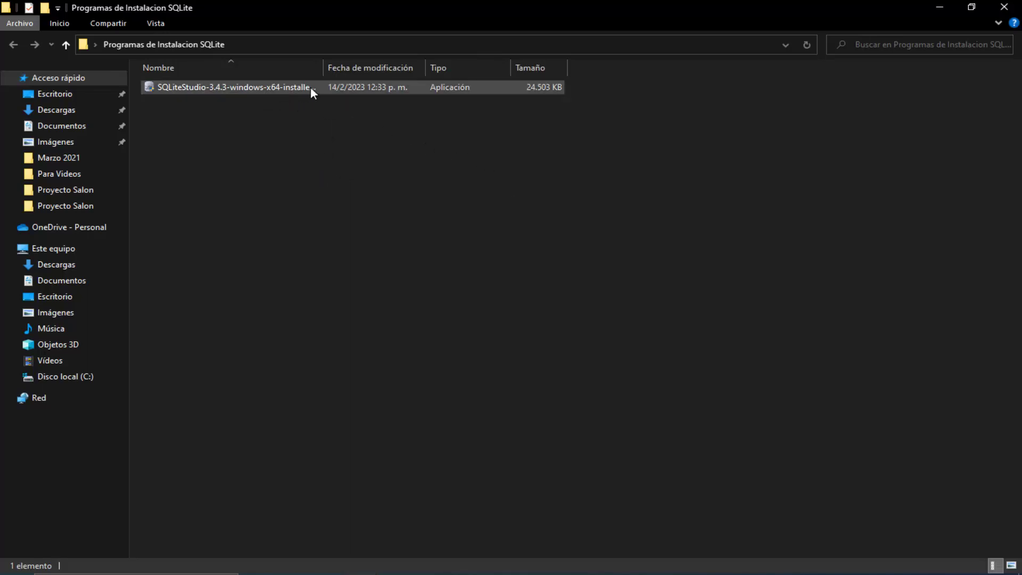
{"action": "left_click_drag", "start_coordinate": [322, 70], "coordinate": [346, 79]}
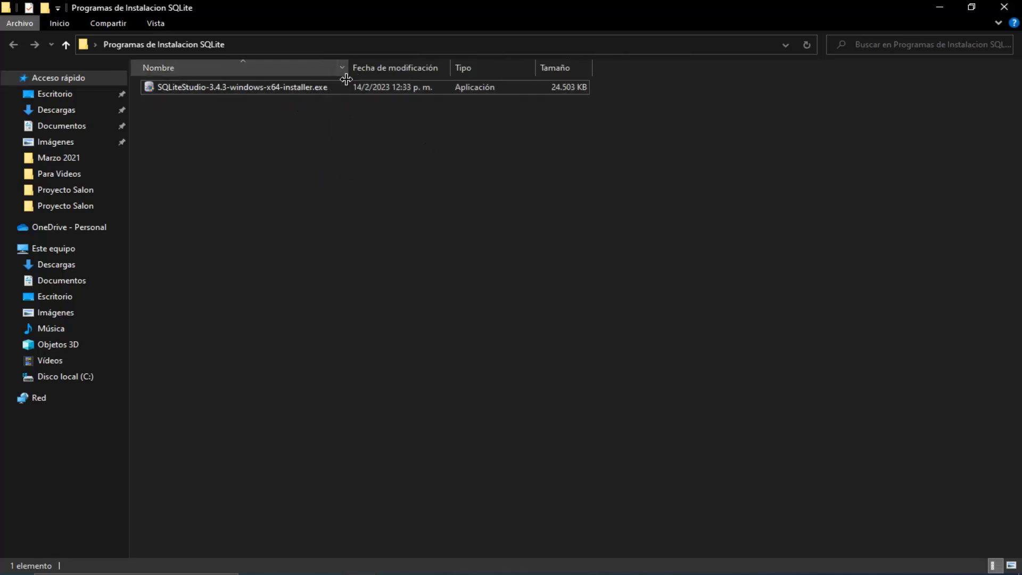
{"action": "double_click", "coordinate": [278, 87]}
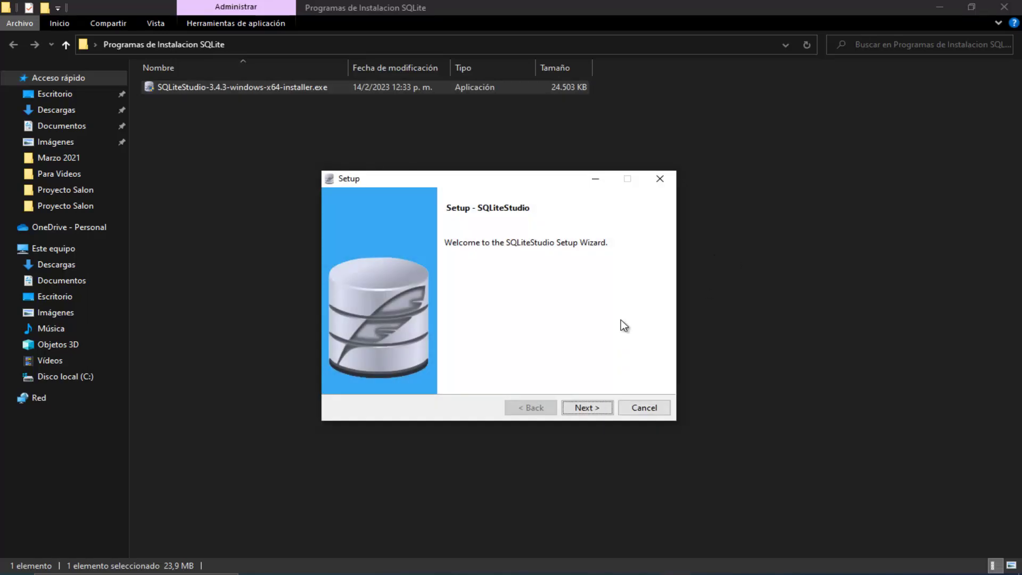
Step: Accept the SQLiteStudio license agreement and keep Yes for associating SQLite file extensions with SQLiteStudio
{"action": "left_click", "coordinate": [586, 406]}
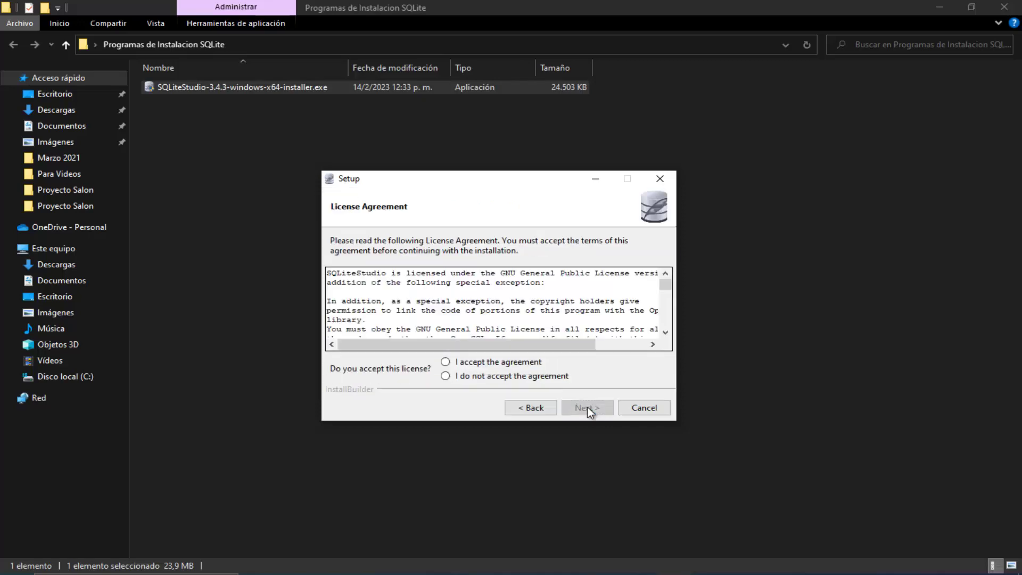
{"action": "left_click", "coordinate": [489, 363]}
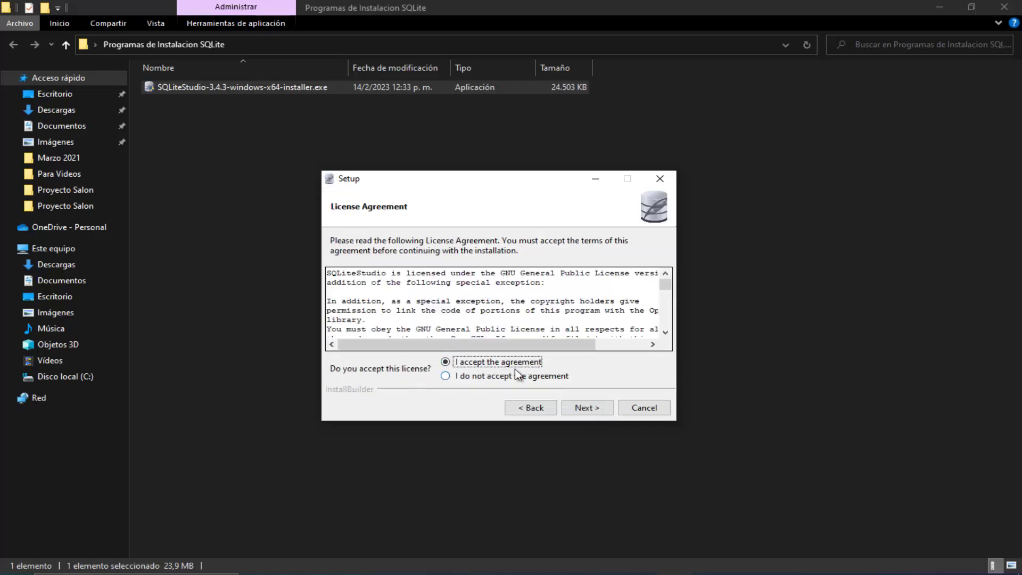
{"action": "left_click", "coordinate": [585, 407]}
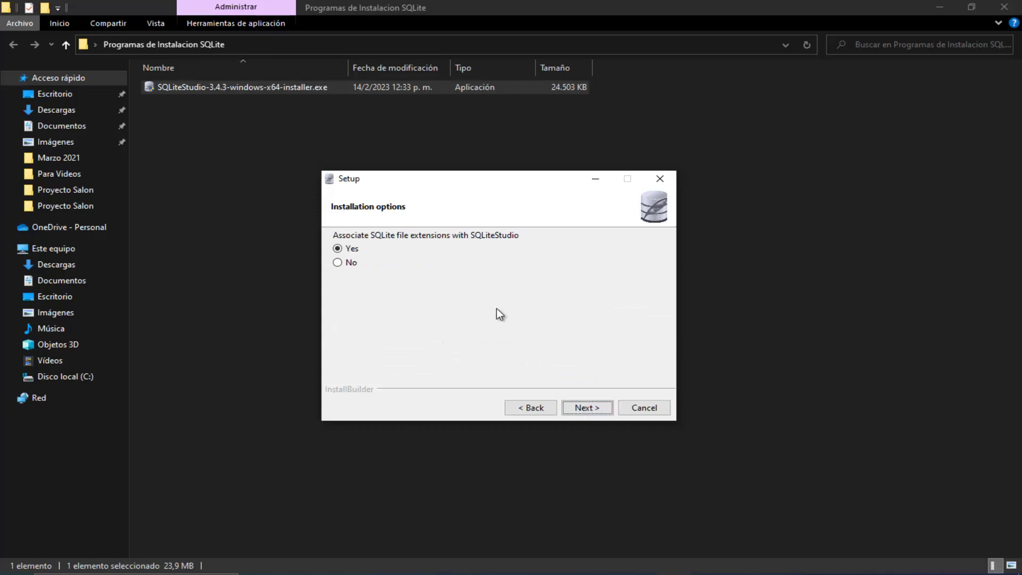
{"action": "left_click", "coordinate": [576, 410]}
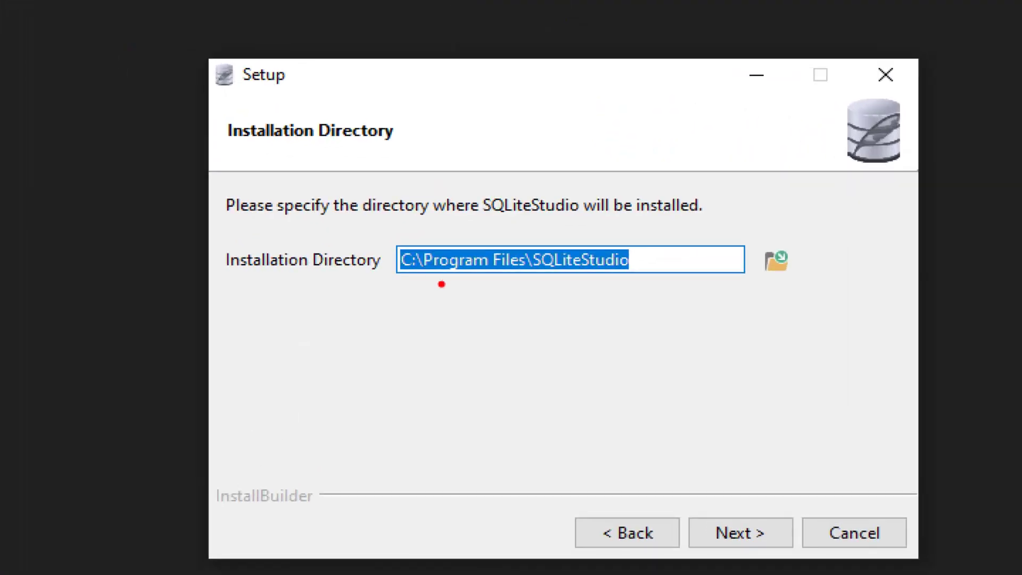
Step: Keep C:\Program Files\SQLiteStudio as the installation directory and run the installation
{"action": "left_click_drag", "start_coordinate": [420, 291], "coordinate": [428, 371]}
{"action": "left_click_drag", "start_coordinate": [488, 320], "coordinate": [510, 345]}
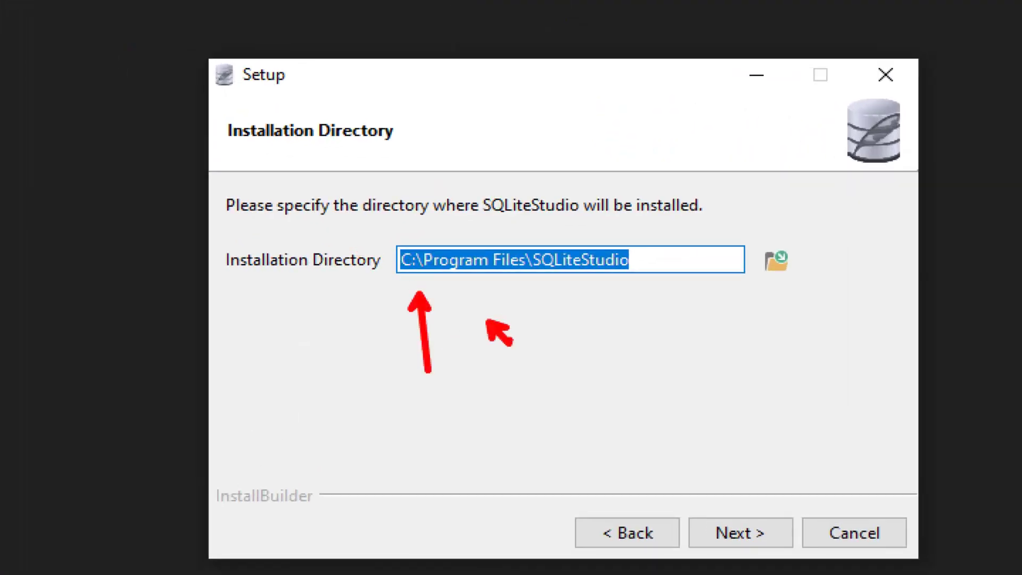
{"action": "left_click_drag", "start_coordinate": [589, 293], "coordinate": [605, 339]}
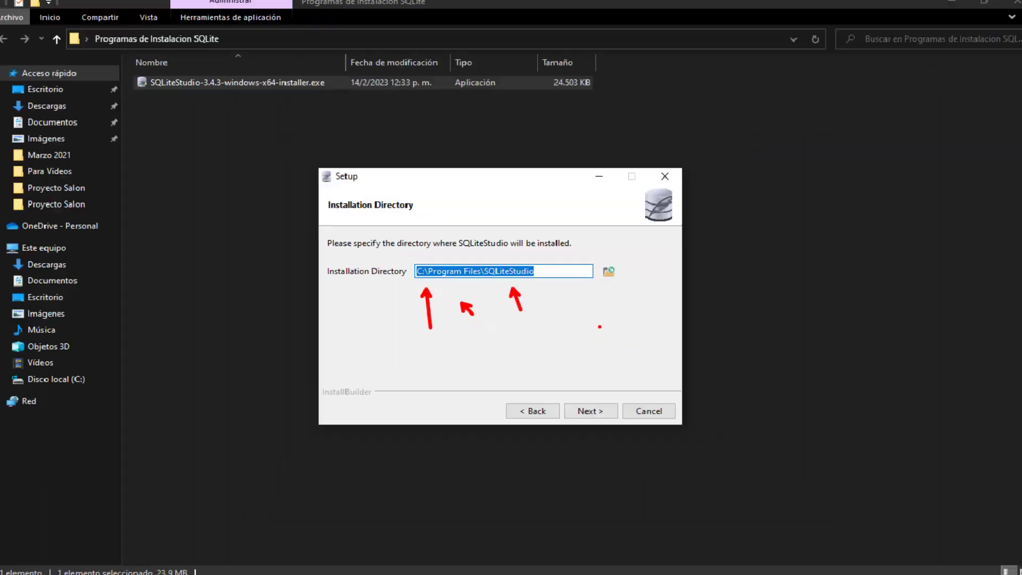
{"action": "left_click", "coordinate": [589, 407]}
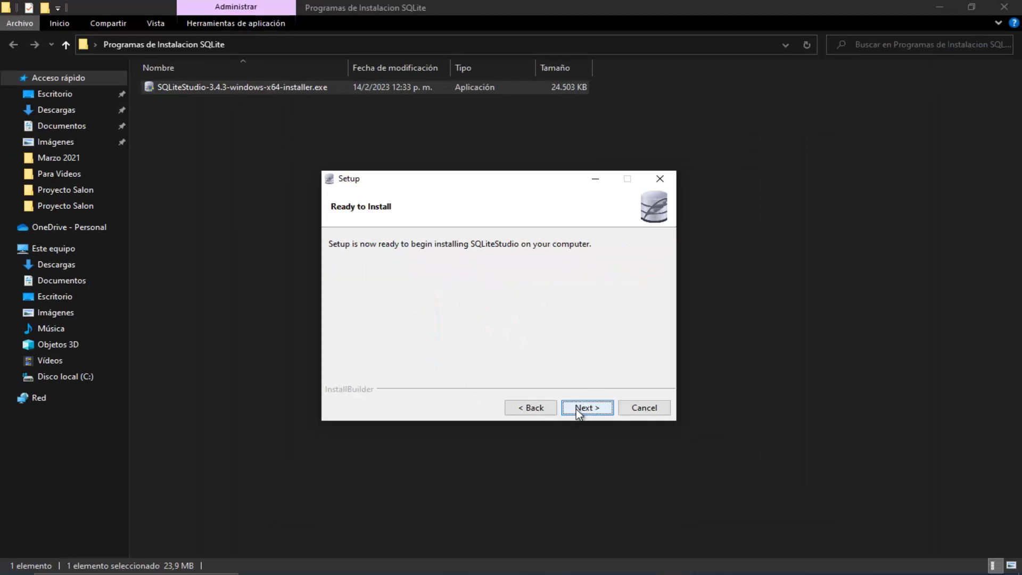
{"action": "left_click", "coordinate": [596, 409]}
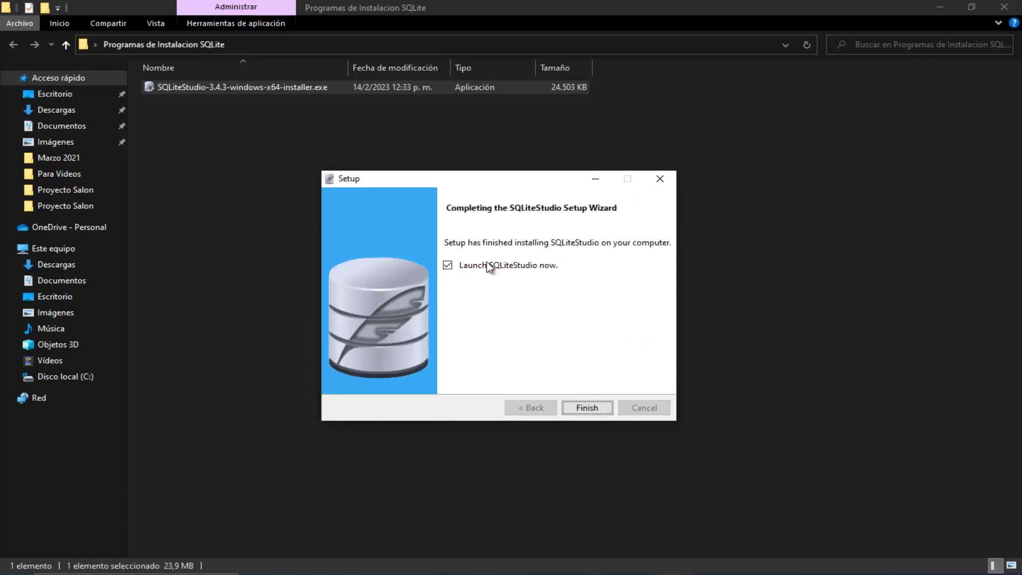
Step: Finish the setup wizard with the option to launch SQLiteStudio turned off, and close the folder window
{"action": "left_click", "coordinate": [448, 266]}
{"action": "left_click", "coordinate": [582, 411]}
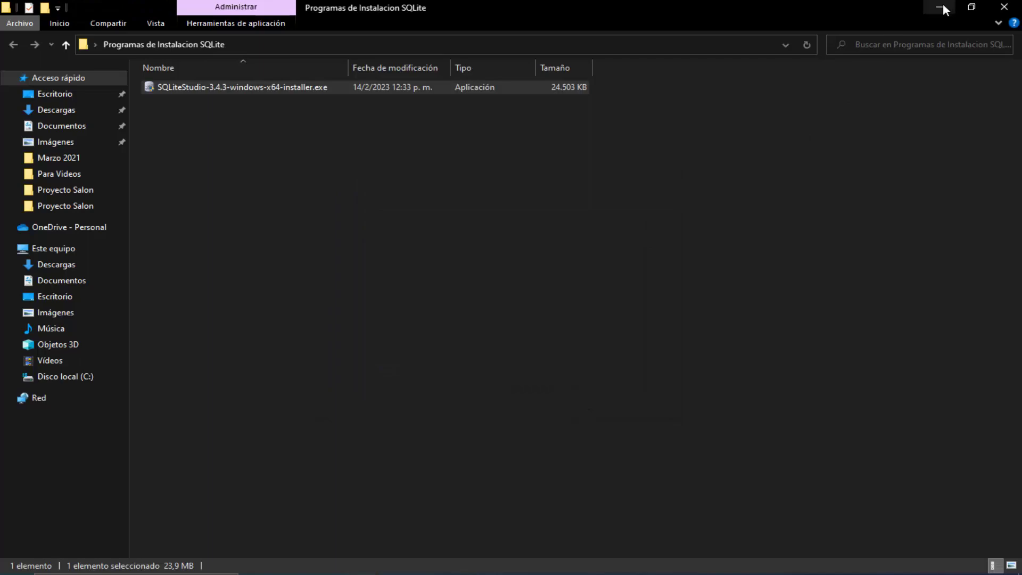
{"action": "left_click", "coordinate": [1003, 8]}
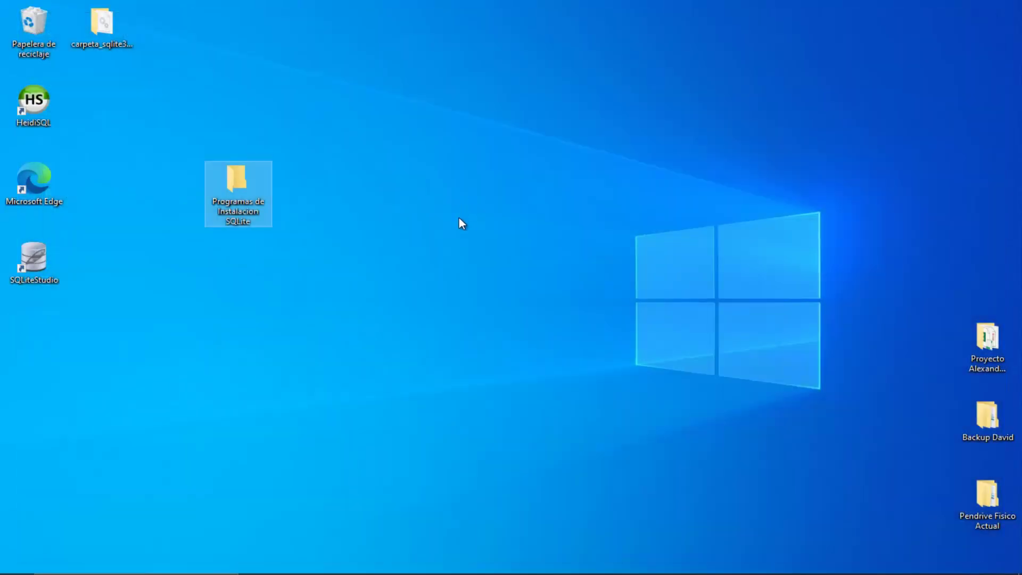
Step: Move the Programas de Instalacion SQLite folder to the desktop's upper-right corner and check its contents
{"action": "left_click_drag", "start_coordinate": [237, 189], "coordinate": [970, 38]}
{"action": "double_click", "coordinate": [995, 44]}
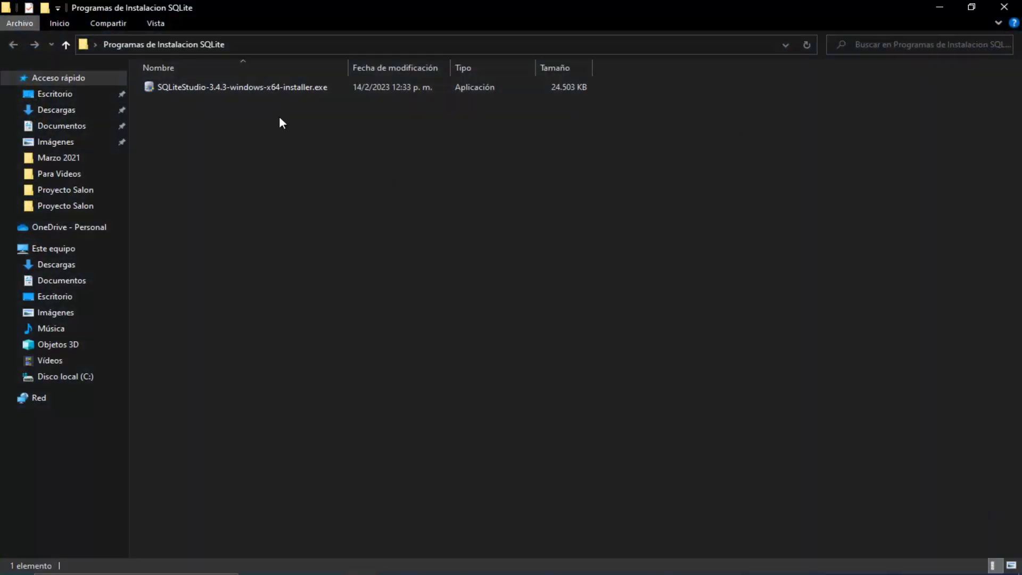
{"action": "left_click", "coordinate": [1004, 8]}
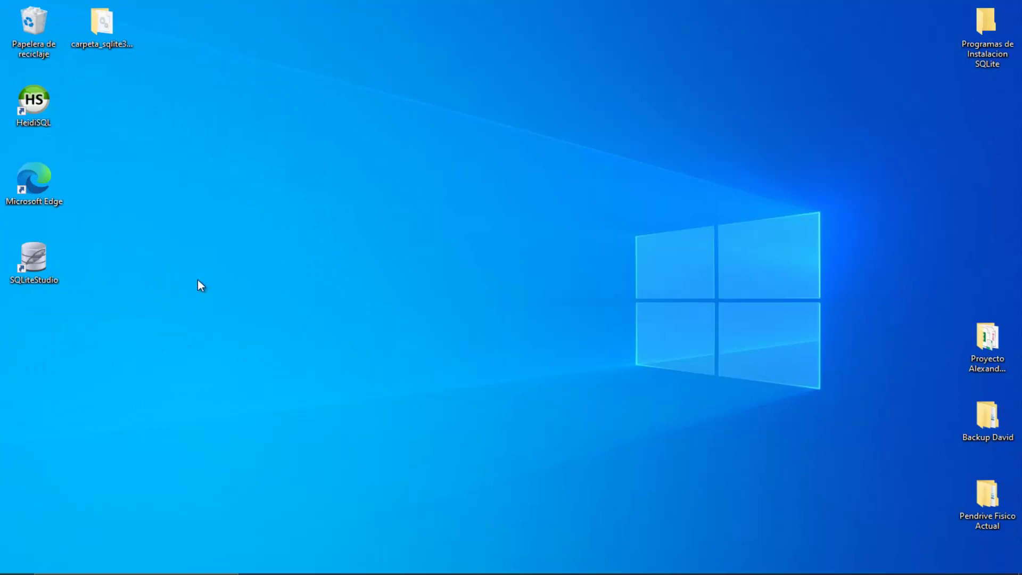
Step: Check the recently added programs for the SQLiteStudio entry
{"action": "key", "text": "super"}
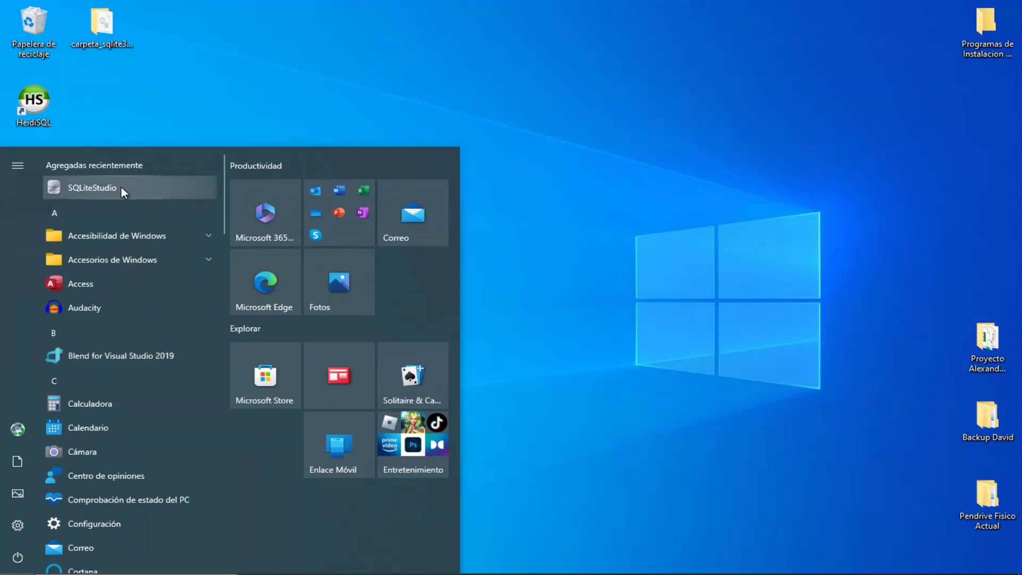
{"action": "left_click", "coordinate": [443, 324]}
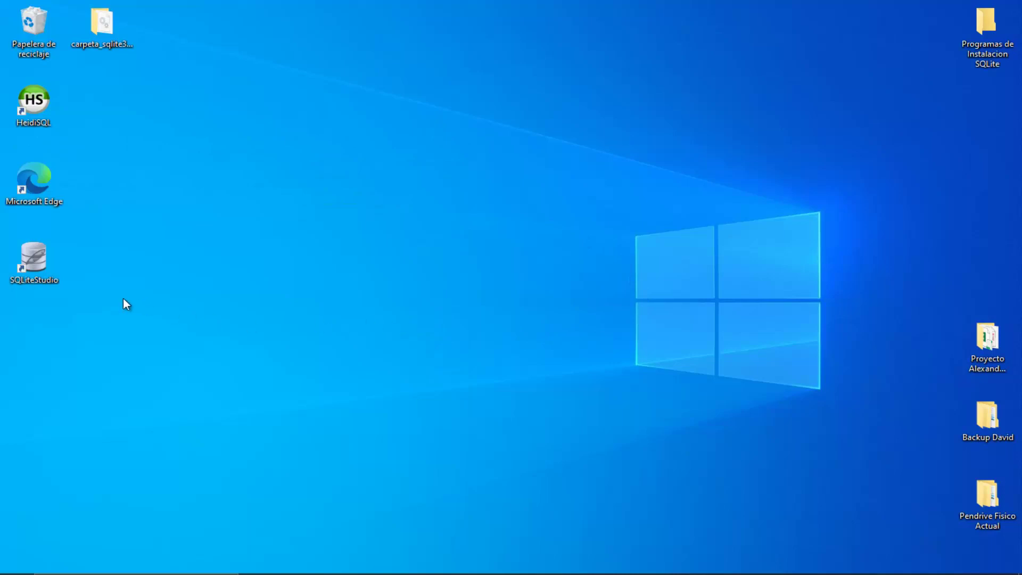
Step: Launch SQLiteStudio from its desktop shortcut, close it, and launch it again from the recently added programs
{"action": "double_click", "coordinate": [49, 266]}
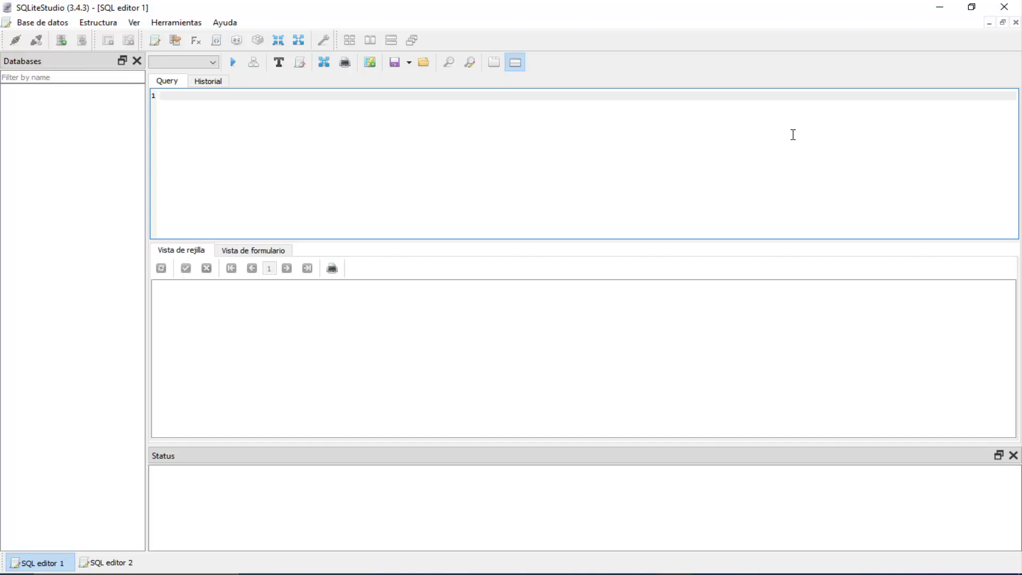
{"action": "left_click", "coordinate": [1004, 7]}
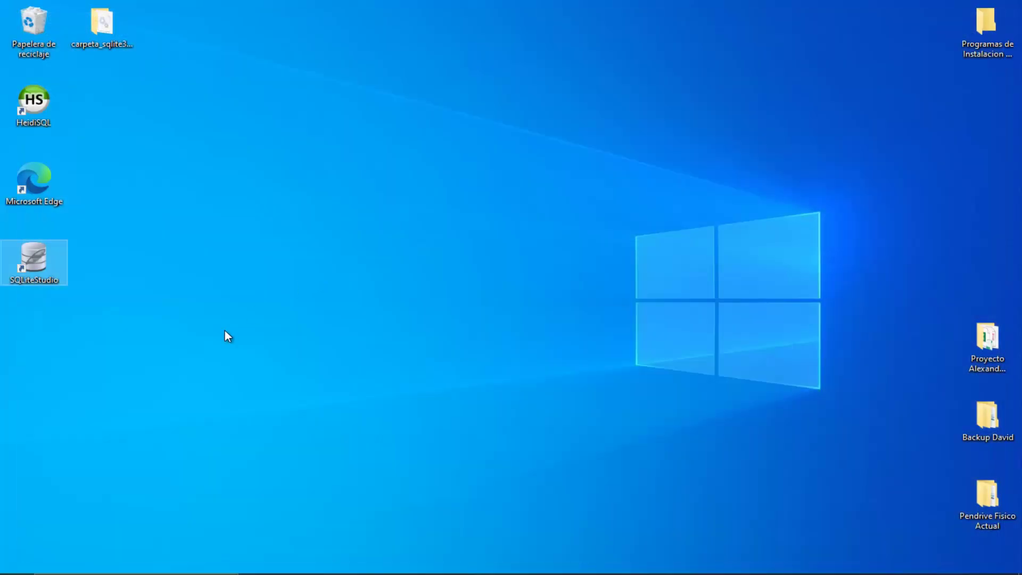
{"action": "left_click", "coordinate": [13, 573]}
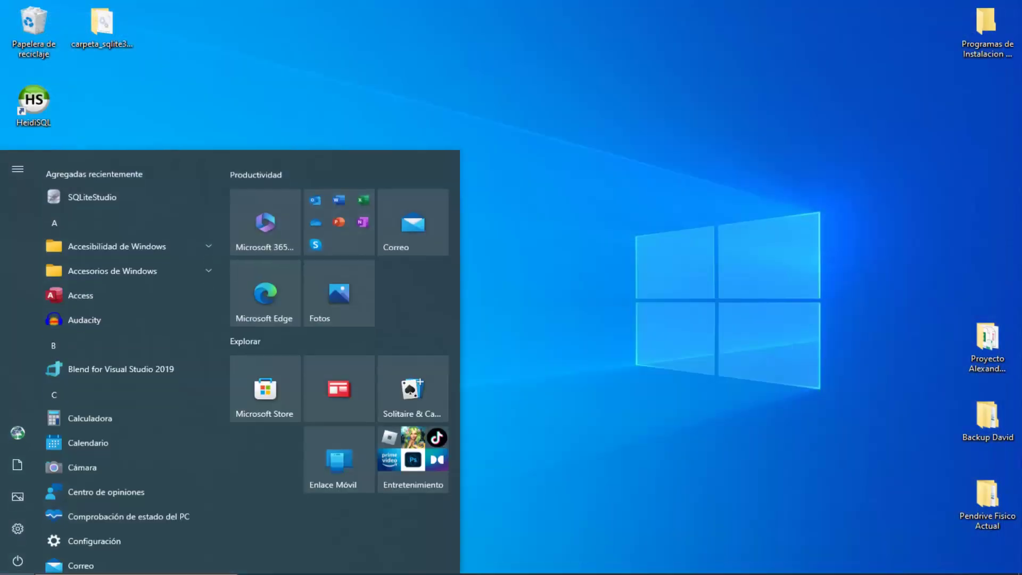
{"action": "left_click", "coordinate": [110, 187]}
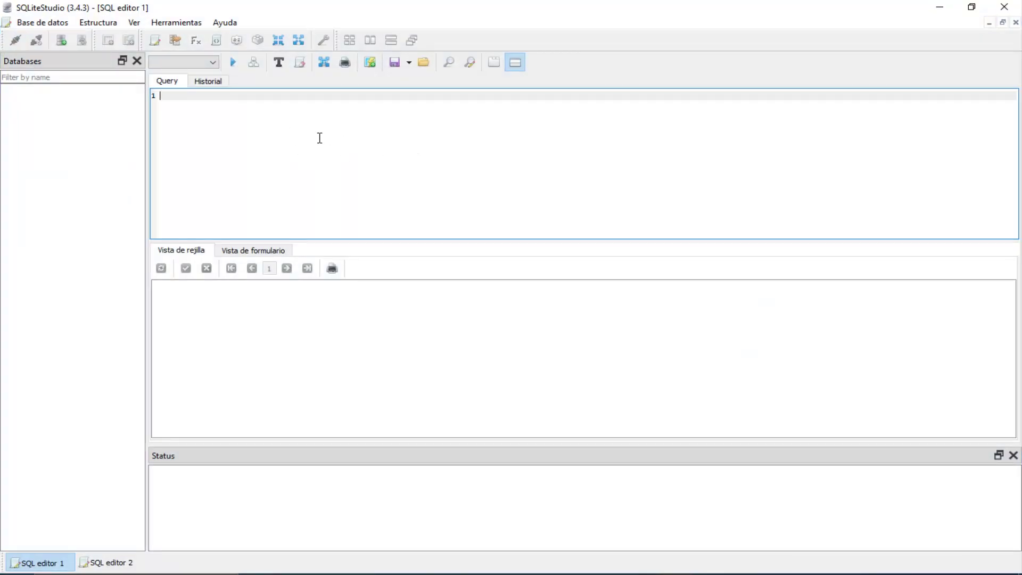
Step: Look through the commands available for databases, structure and view
{"action": "left_click", "coordinate": [43, 21]}
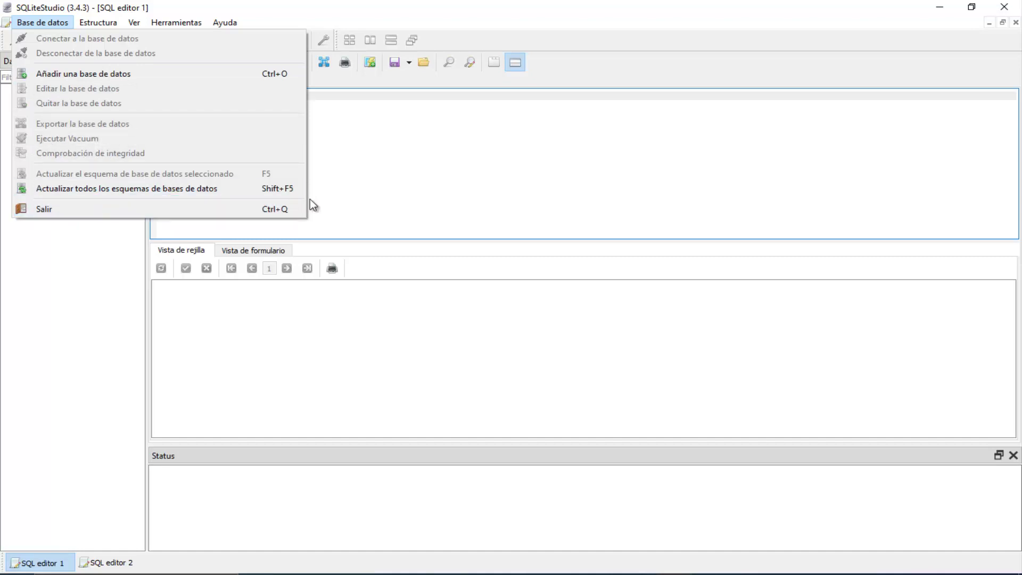
{"action": "left_click", "coordinate": [412, 211]}
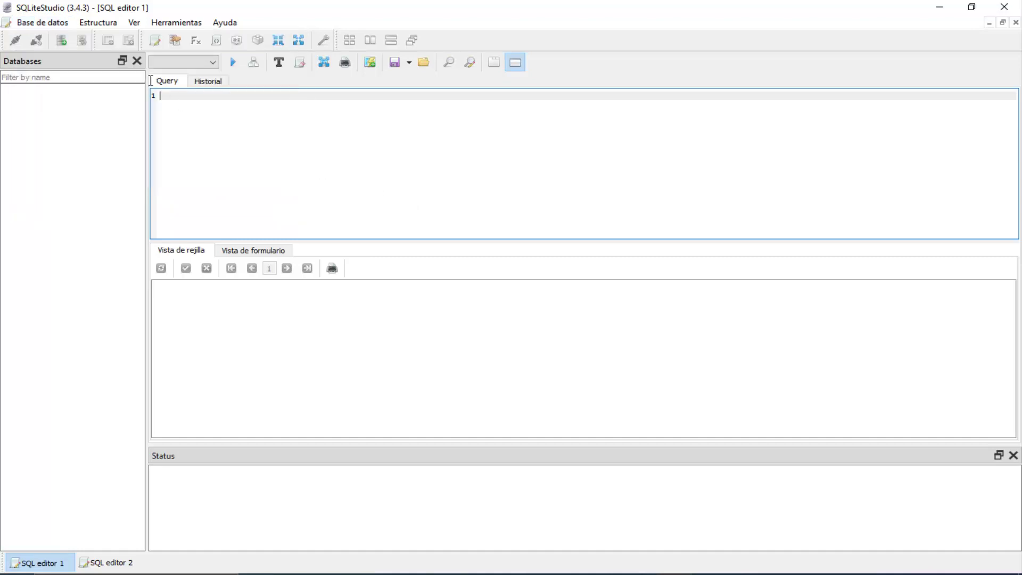
{"action": "left_click", "coordinate": [101, 23]}
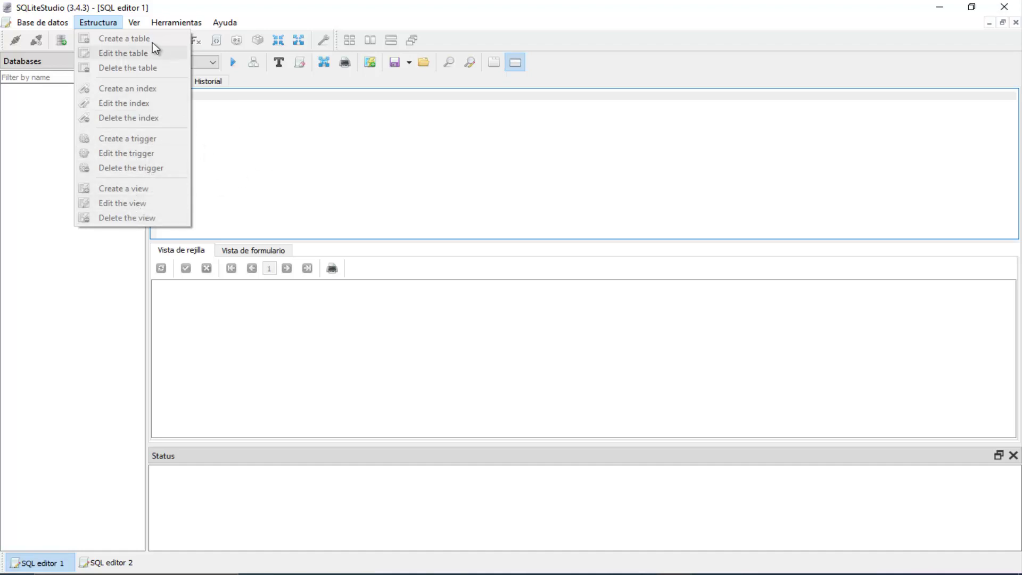
{"action": "left_click", "coordinate": [134, 24]}
{"action": "left_click", "coordinate": [134, 24]}
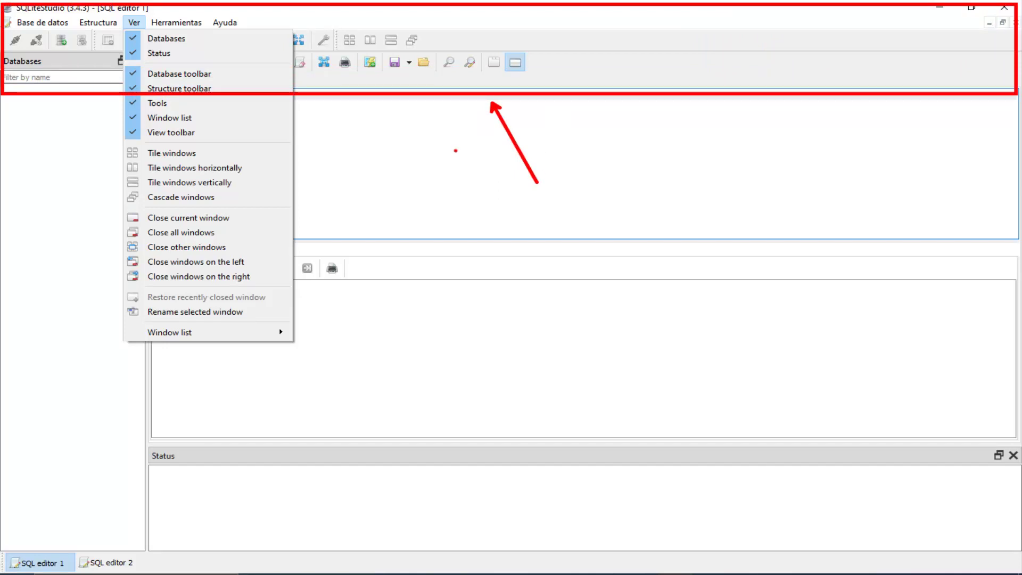
{"action": "key", "text": "Escape"}
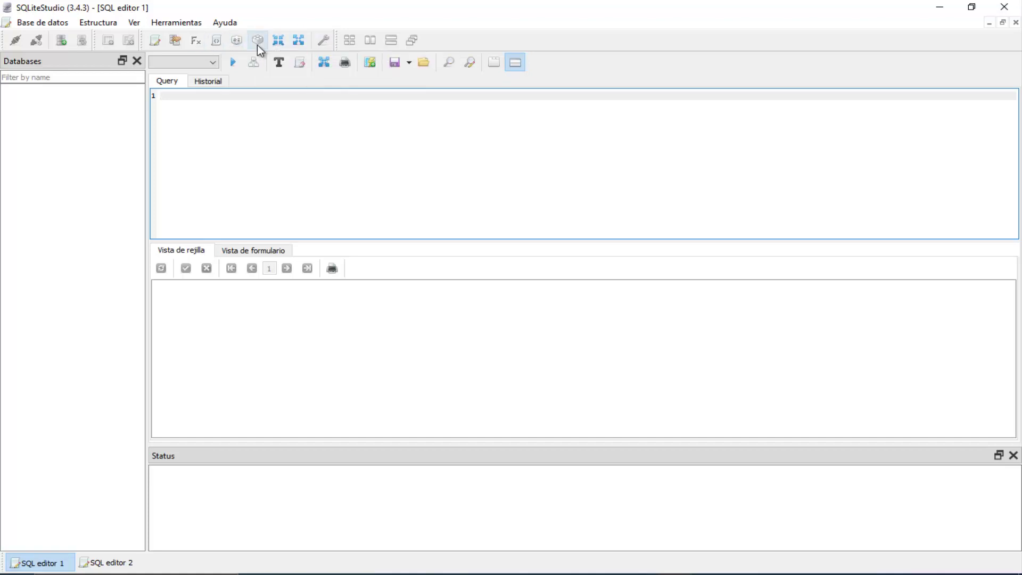
Step: Hide the Tools toolbar and show it again
{"action": "left_click", "coordinate": [139, 26]}
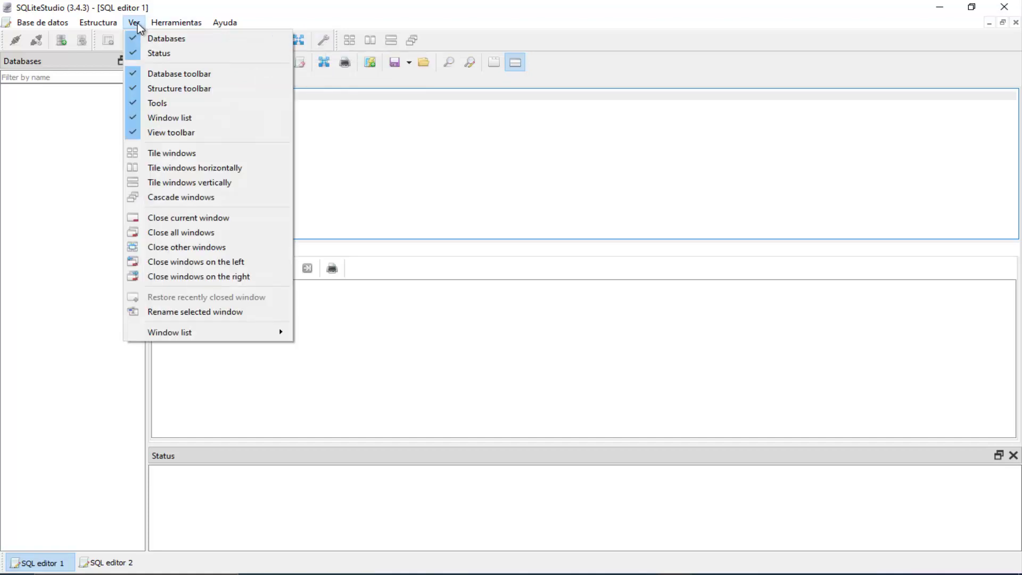
{"action": "left_click", "coordinate": [144, 105]}
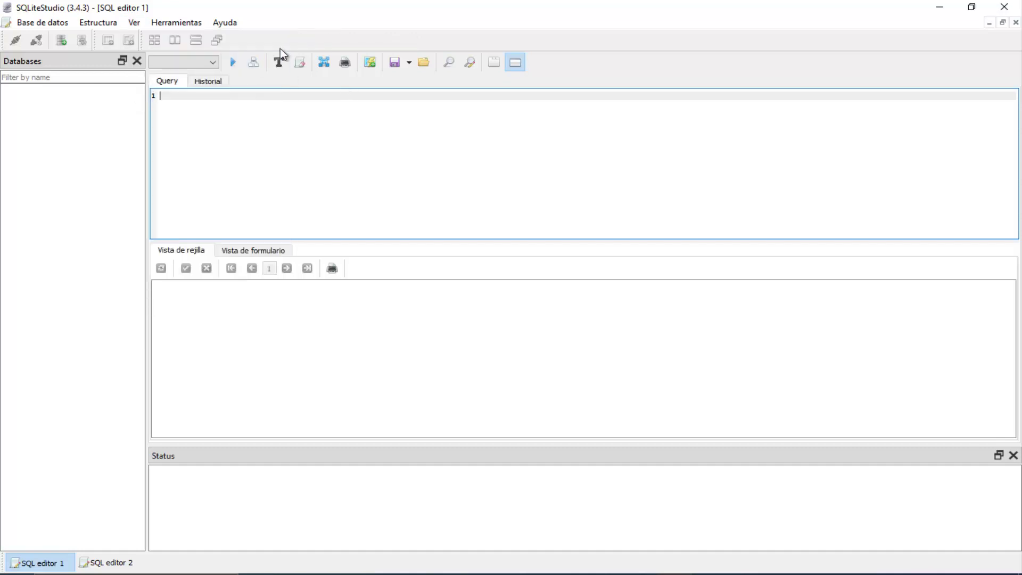
{"action": "mouse_move", "coordinate": [232, 31]}
{"action": "left_mouse_down"}
{"action": "mouse_move", "coordinate": [365, 52]}
{"action": "mouse_move", "coordinate": [564, 52]}
{"action": "left_mouse_up"}
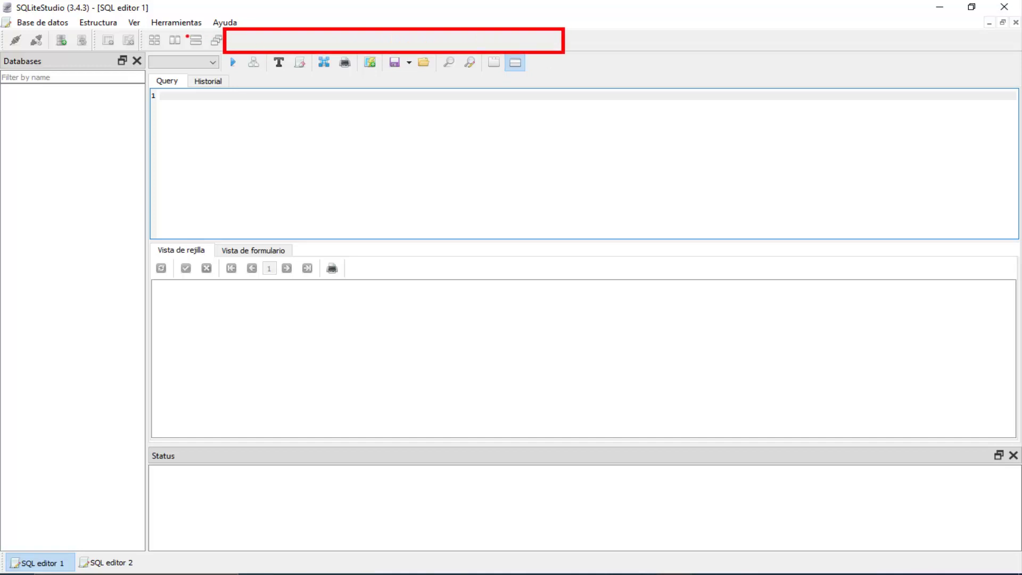
{"action": "left_click", "coordinate": [170, 21]}
{"action": "mouse_move", "coordinate": [142, 27]}
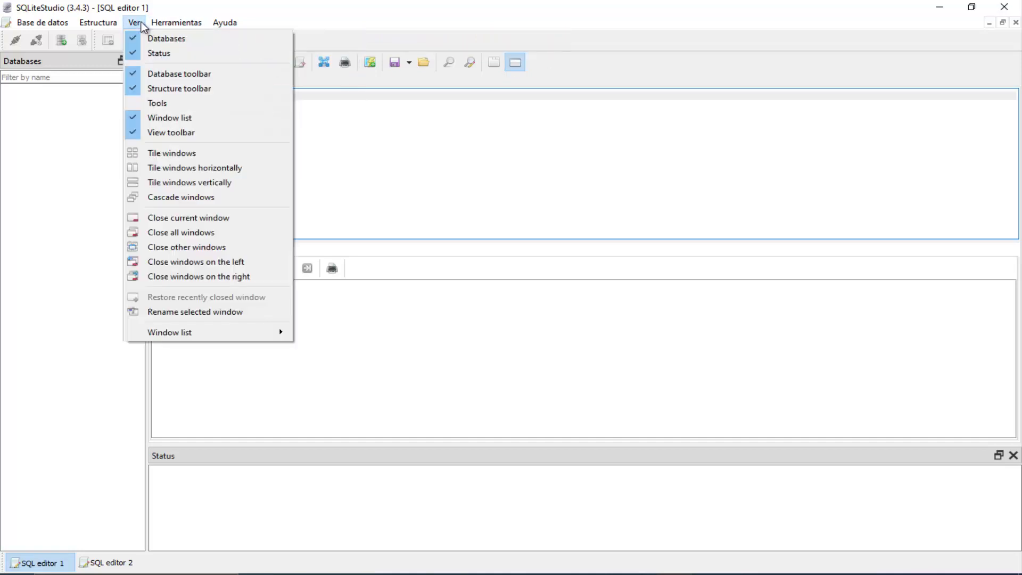
{"action": "left_click", "coordinate": [165, 103]}
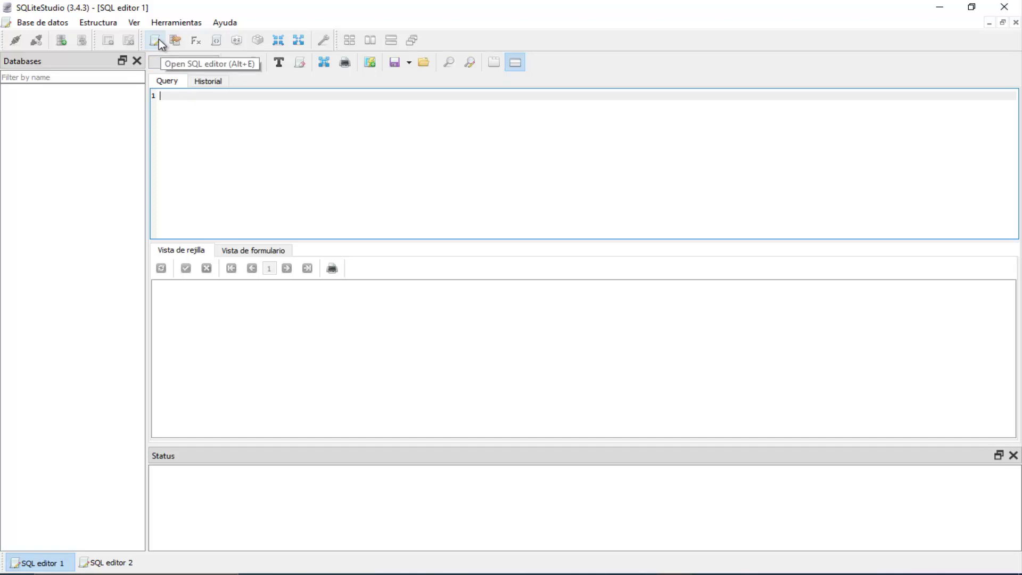
Step: Examine SQL editor 1's query area and its execution history, and return to the query area
{"action": "left_click", "coordinate": [180, 99]}
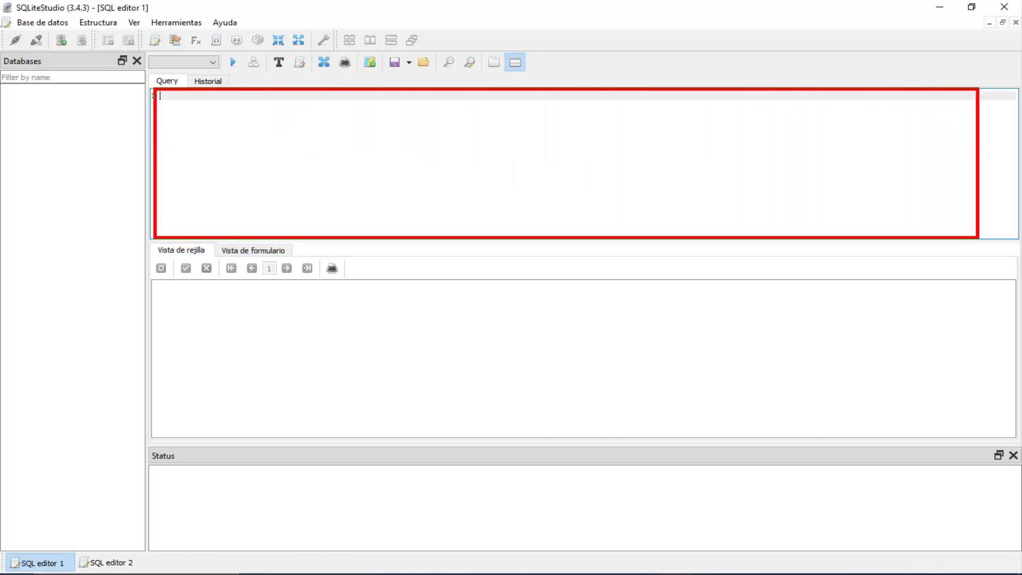
{"action": "left_click", "coordinate": [208, 81]}
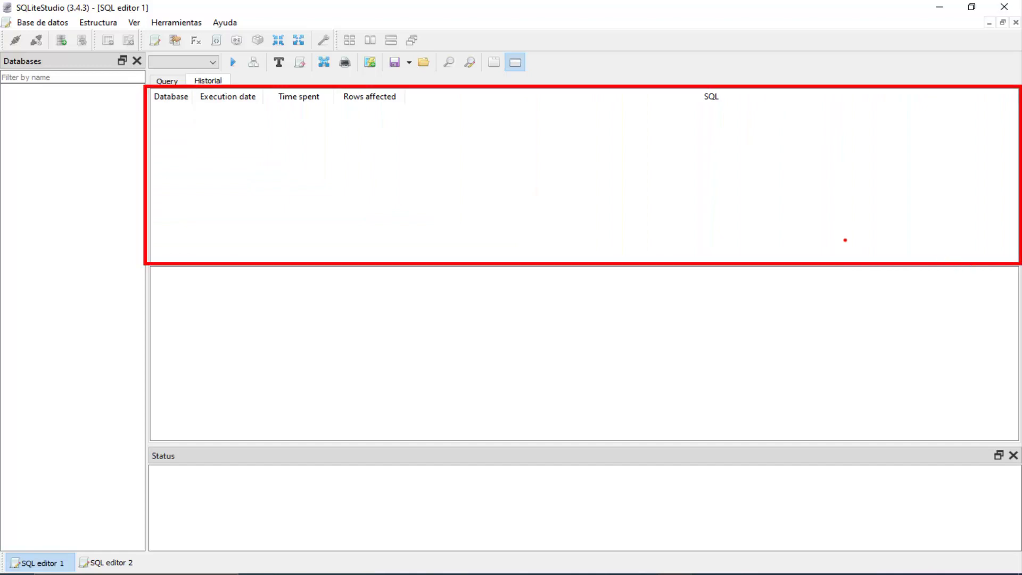
{"action": "left_click", "coordinate": [180, 82]}
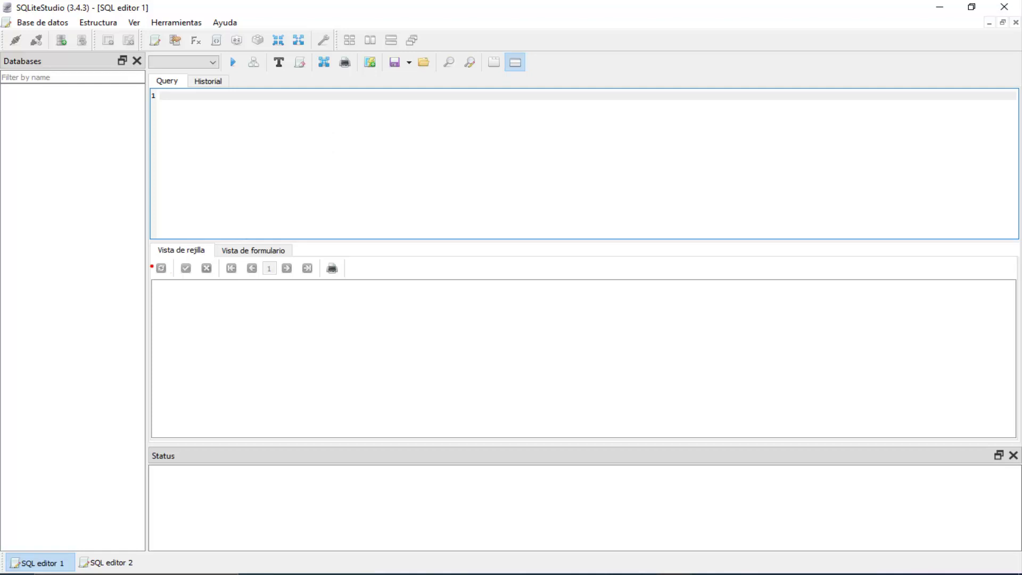
{"action": "mouse_move", "coordinate": [155, 276]}
{"action": "left_mouse_down"}
{"action": "mouse_move", "coordinate": [229, 312]}
{"action": "mouse_move", "coordinate": [589, 406]}
{"action": "mouse_move", "coordinate": [1019, 442]}
{"action": "left_mouse_up"}
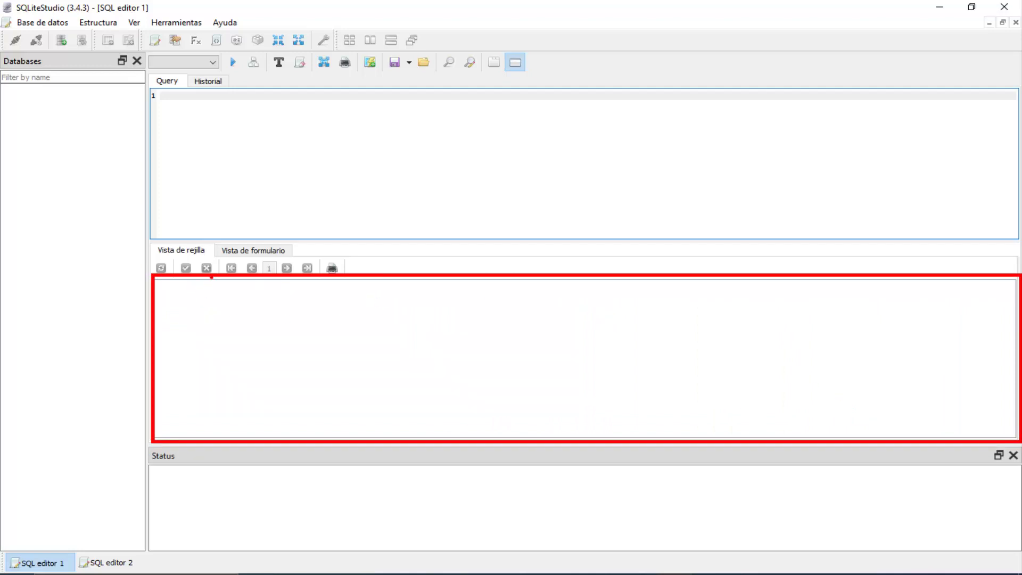
{"action": "left_click_drag", "start_coordinate": [211, 277], "coordinate": [207, 435]}
{"action": "left_click_drag", "start_coordinate": [277, 277], "coordinate": [282, 445]}
{"action": "left_click_drag", "start_coordinate": [168, 302], "coordinate": [366, 304]}
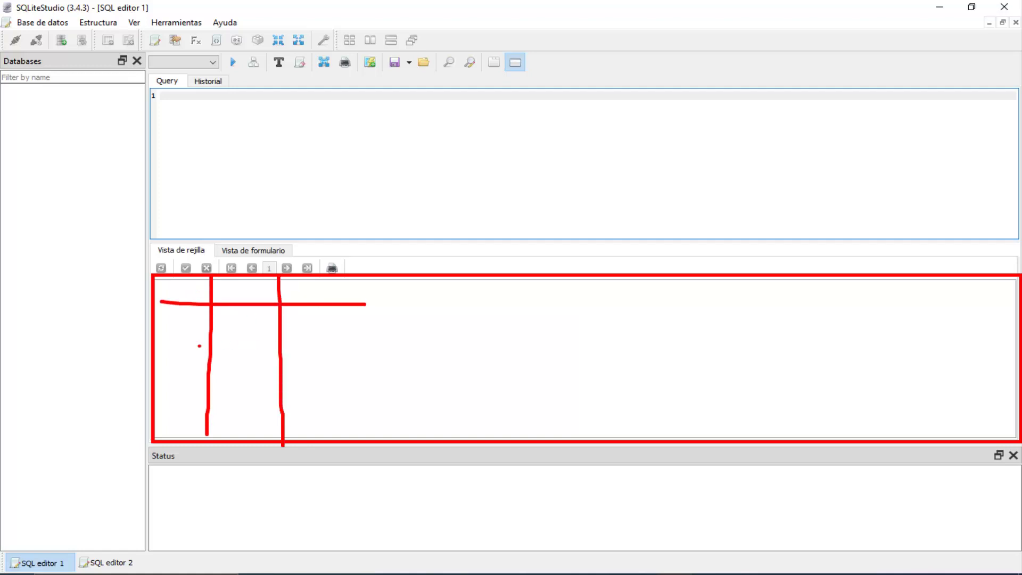
{"action": "left_click_drag", "start_coordinate": [159, 348], "coordinate": [333, 353]}
{"action": "left_click_drag", "start_coordinate": [160, 381], "coordinate": [321, 382]}
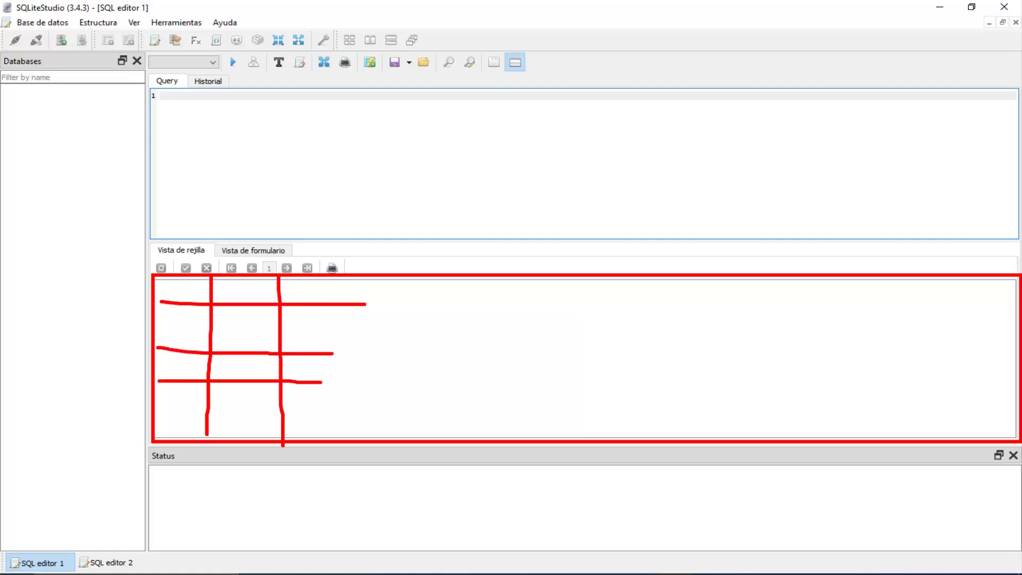
{"action": "key", "text": "Escape"}
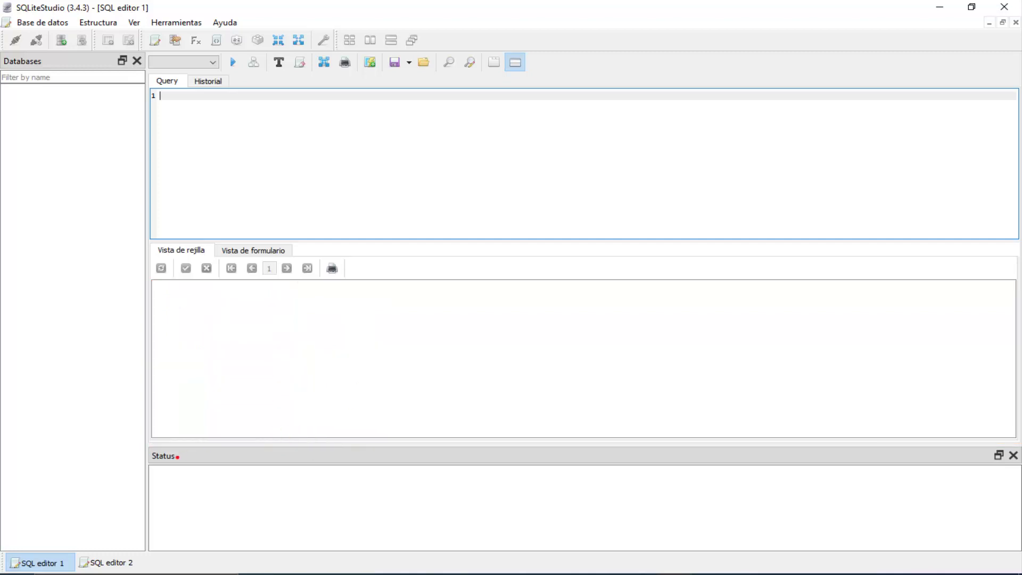
{"action": "mouse_move", "coordinate": [141, 450]}
{"action": "left_mouse_down"}
{"action": "mouse_move", "coordinate": [354, 533]}
{"action": "mouse_move", "coordinate": [789, 565]}
{"action": "mouse_move", "coordinate": [1020, 559]}
{"action": "left_mouse_up"}
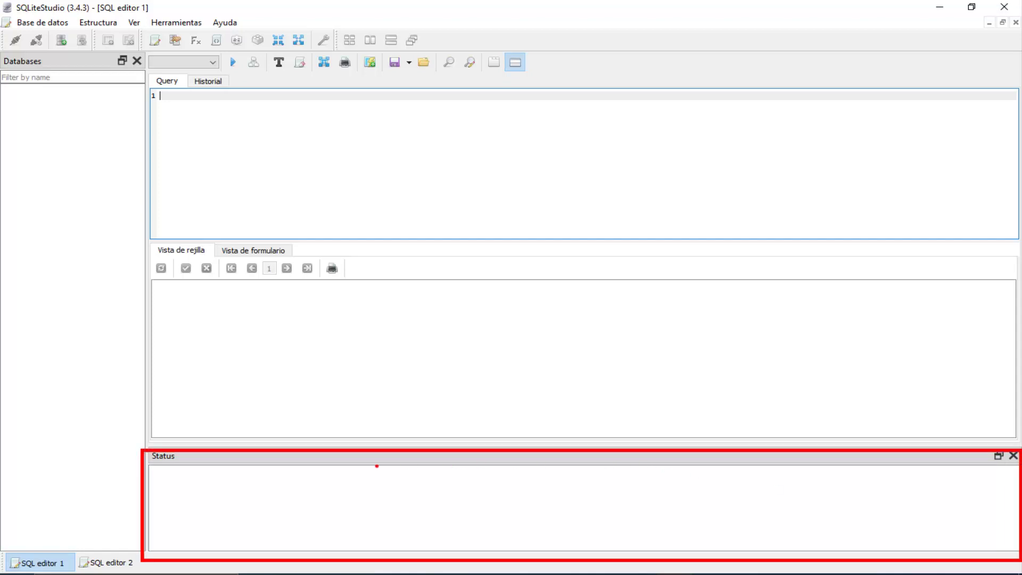
{"action": "left_click_drag", "start_coordinate": [155, 465], "coordinate": [554, 480]}
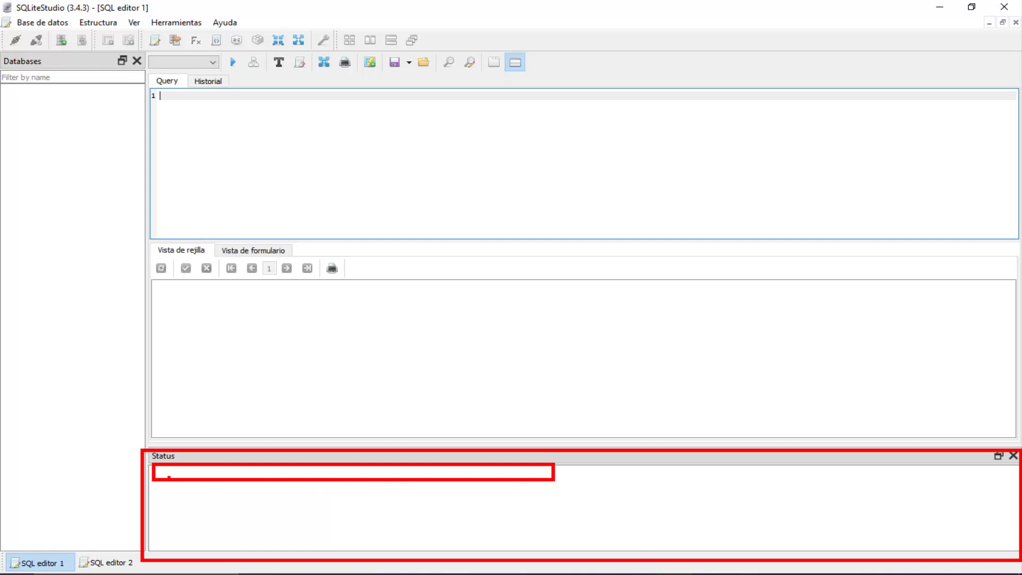
{"action": "mouse_move", "coordinate": [155, 483]}
{"action": "left_mouse_down"}
{"action": "mouse_move", "coordinate": [314, 501]}
{"action": "mouse_move", "coordinate": [563, 507]}
{"action": "left_mouse_up"}
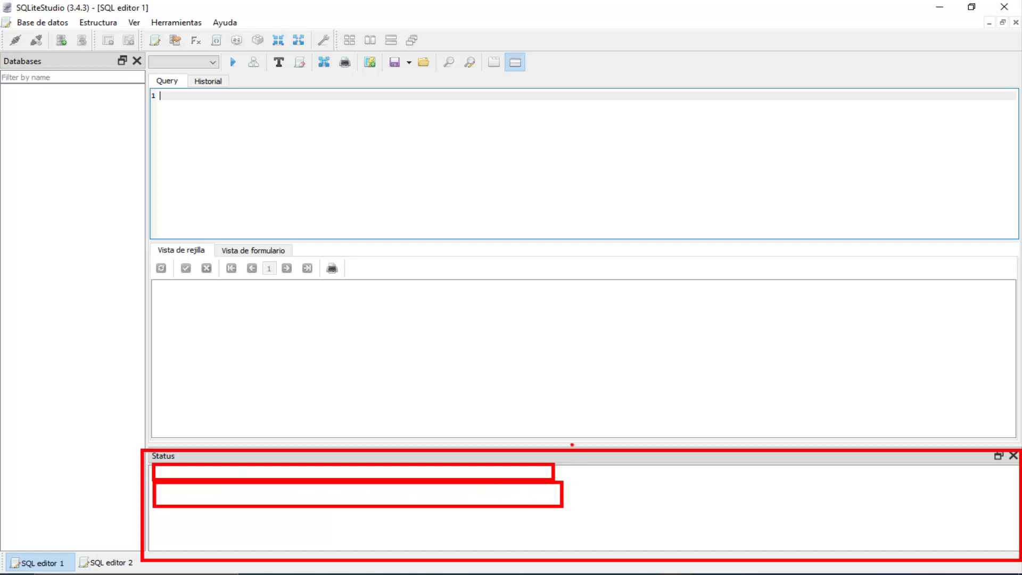
{"action": "key", "text": "Escape"}
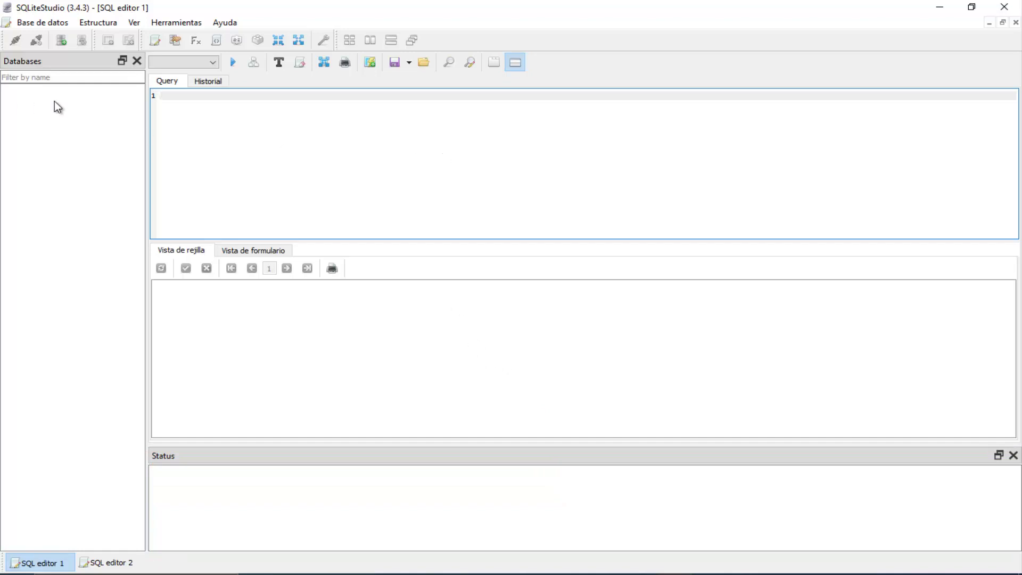
{"action": "mouse_move", "coordinate": [3, 83]}
{"action": "left_mouse_down"}
{"action": "mouse_move", "coordinate": [100, 124]}
{"action": "mouse_move", "coordinate": [137, 183]}
{"action": "mouse_move", "coordinate": [146, 276]}
{"action": "left_mouse_up"}
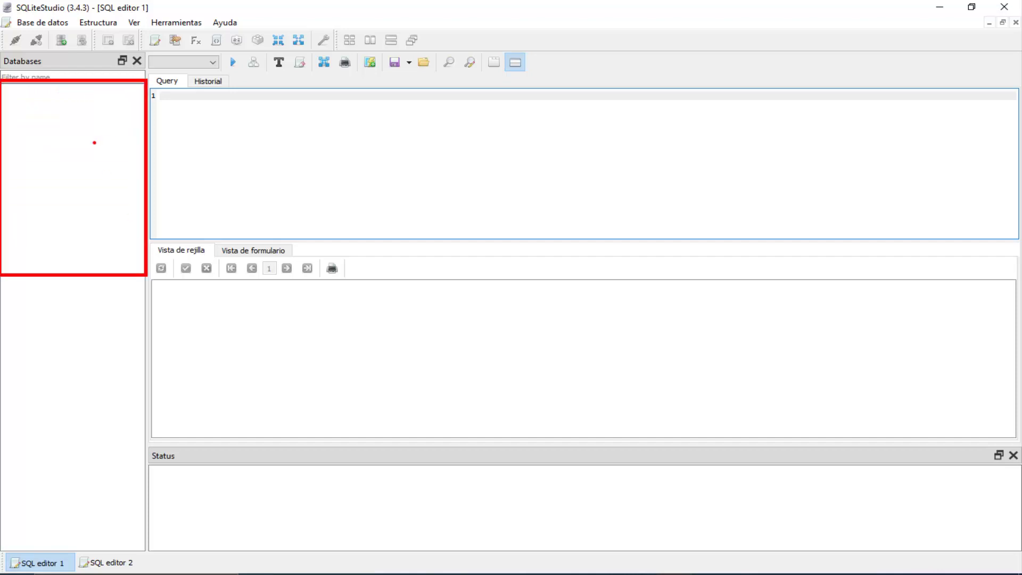
{"action": "left_click_drag", "start_coordinate": [37, 97], "coordinate": [79, 95]}
{"action": "mouse_move", "coordinate": [33, 127]}
{"action": "left_mouse_down"}
{"action": "mouse_move", "coordinate": [74, 126]}
{"action": "mouse_move", "coordinate": [71, 143]}
{"action": "left_mouse_up"}
{"action": "left_click_drag", "start_coordinate": [39, 178], "coordinate": [97, 173]}
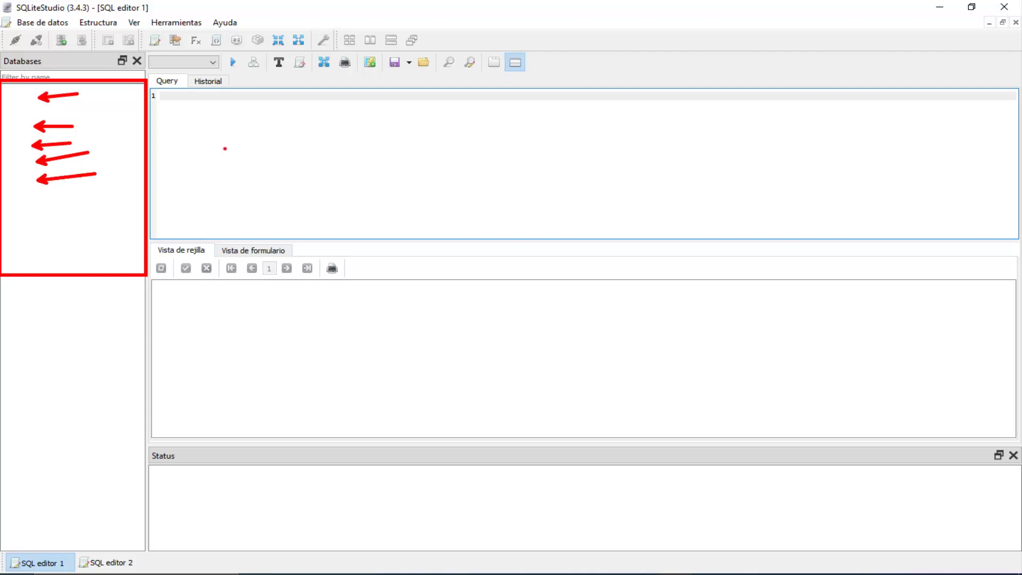
{"action": "key", "text": "Escape"}
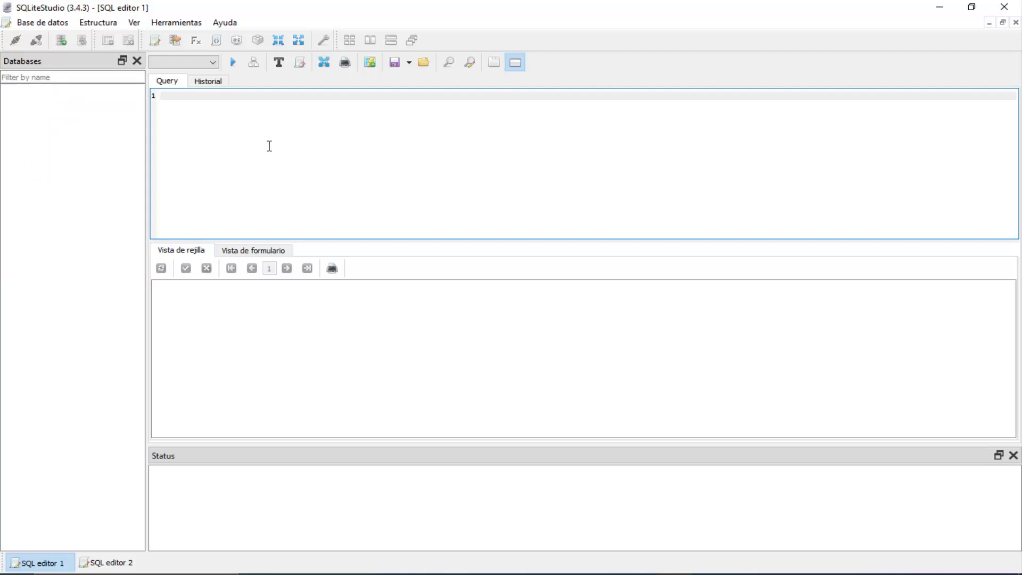
Step: Open a third SQL editor, and close all open SQL editors
{"action": "left_click", "coordinate": [179, 24]}
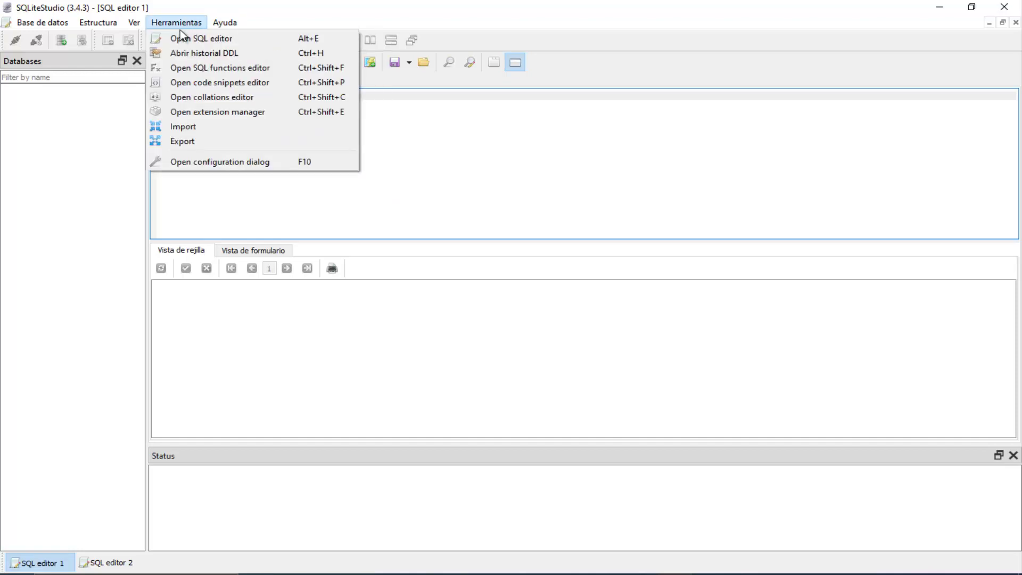
{"action": "left_click", "coordinate": [177, 41]}
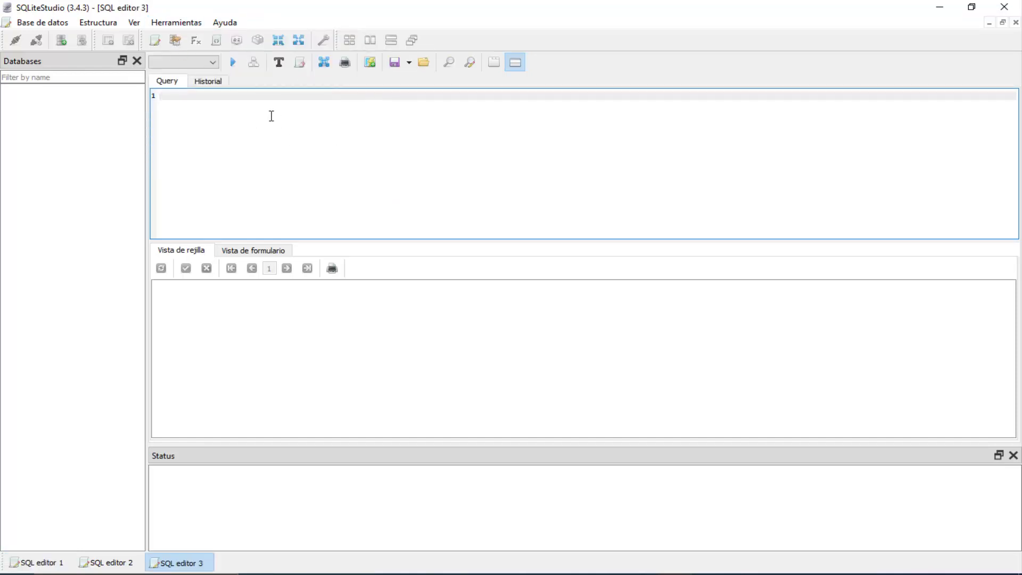
{"action": "left_click", "coordinate": [1015, 22]}
{"action": "left_click", "coordinate": [1015, 23]}
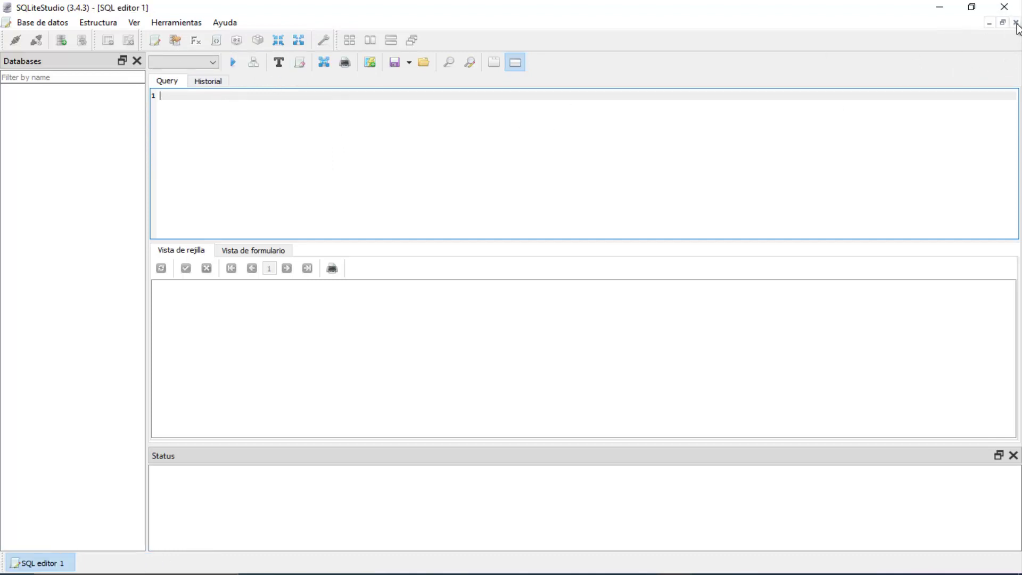
{"action": "left_click", "coordinate": [1015, 23]}
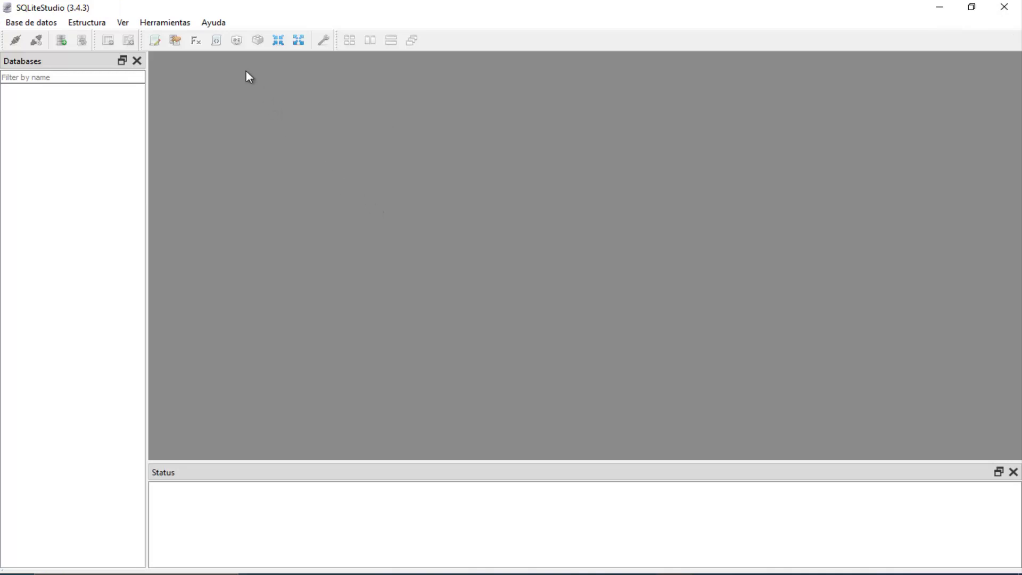
Step: Open a new SQL editor in the empty workspace and close it again
{"action": "left_click", "coordinate": [165, 24]}
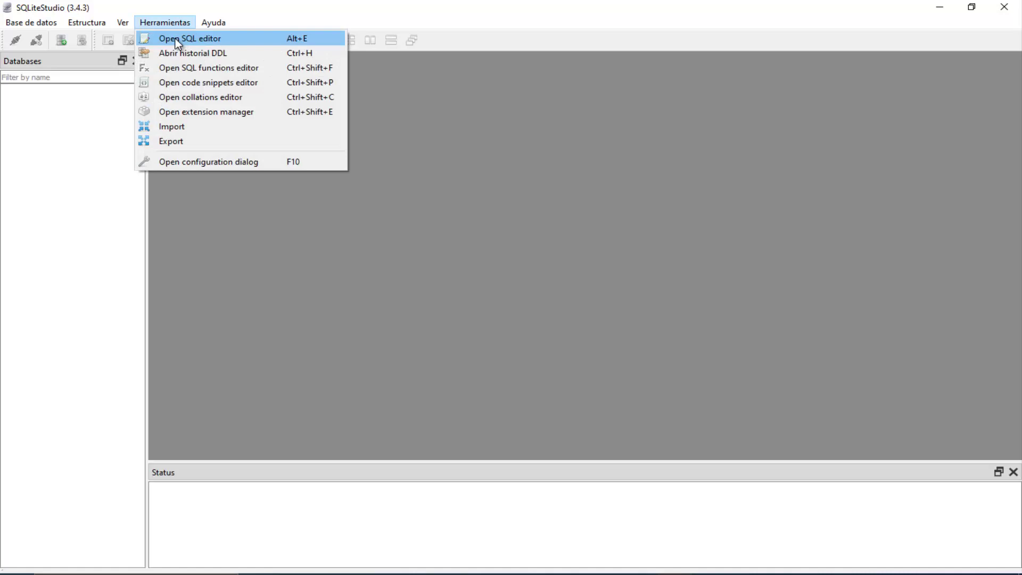
{"action": "left_click", "coordinate": [176, 39]}
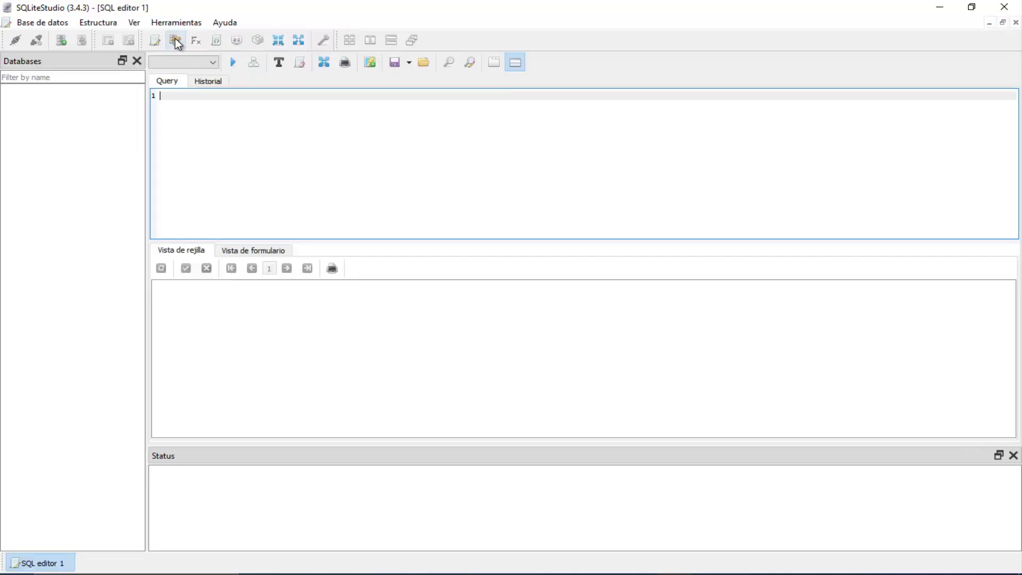
{"action": "left_click", "coordinate": [1016, 23]}
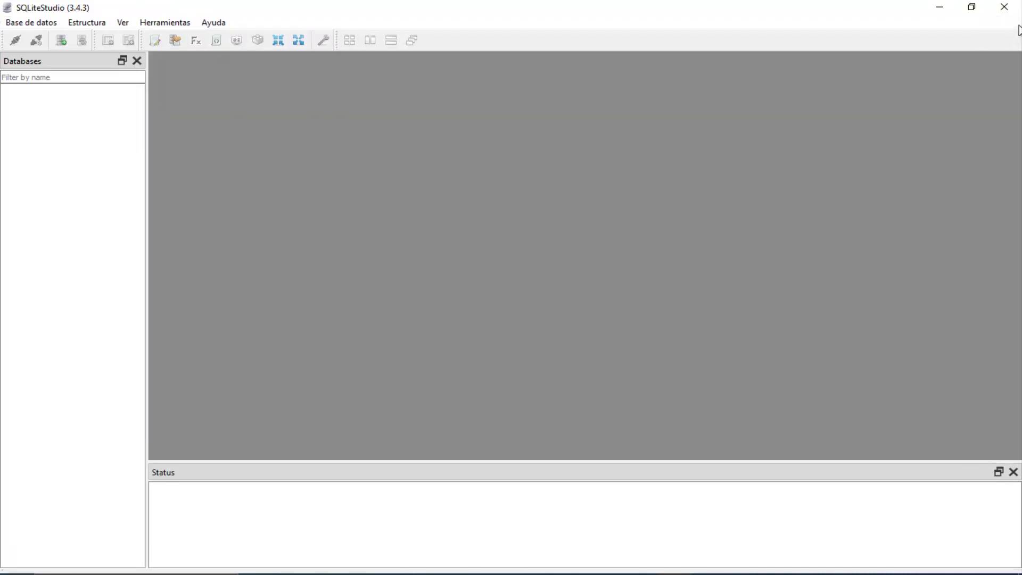
Step: Look over the available tools, open an SQL editor in the empty workspace, and close it again
{"action": "left_click", "coordinate": [173, 23]}
{"action": "mouse_move", "coordinate": [213, 22]}
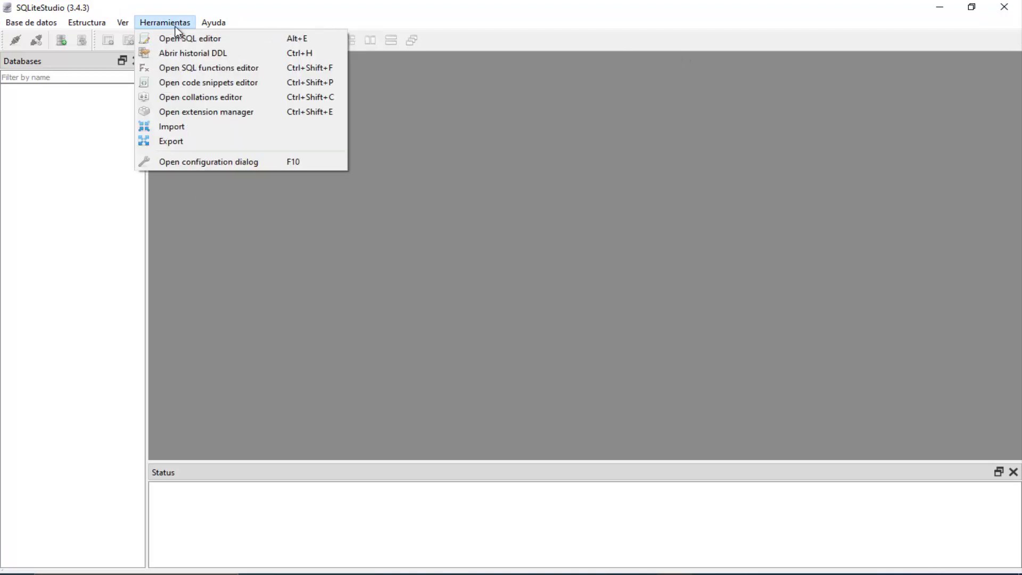
{"action": "left_click", "coordinate": [428, 174]}
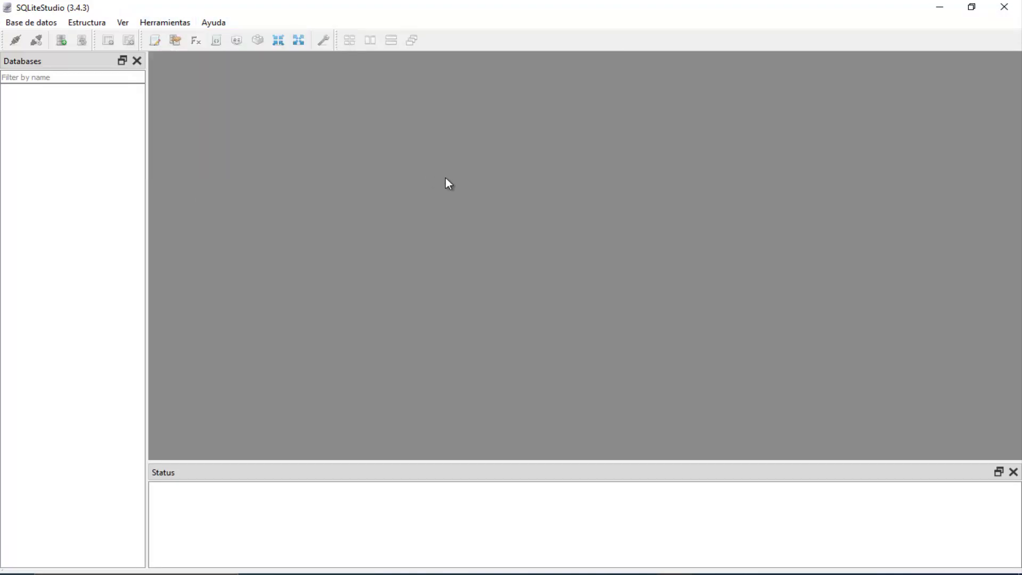
{"action": "key", "text": "alt+e"}
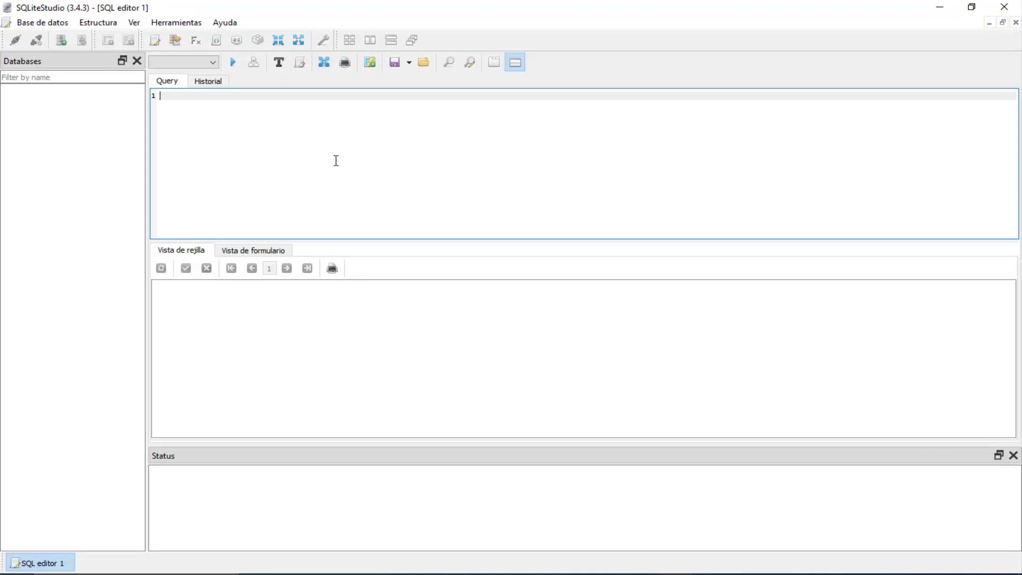
{"action": "left_click", "coordinate": [1016, 23]}
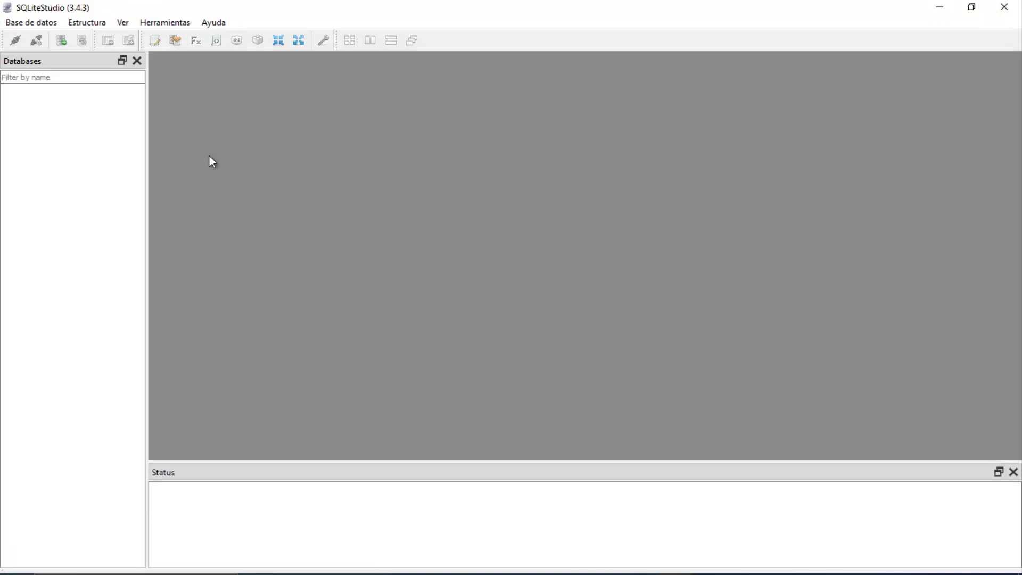
Step: Open a new SQL editor, enter the sample text "ola mundo" in its query area, and clear it
{"action": "left_click", "coordinate": [160, 46]}
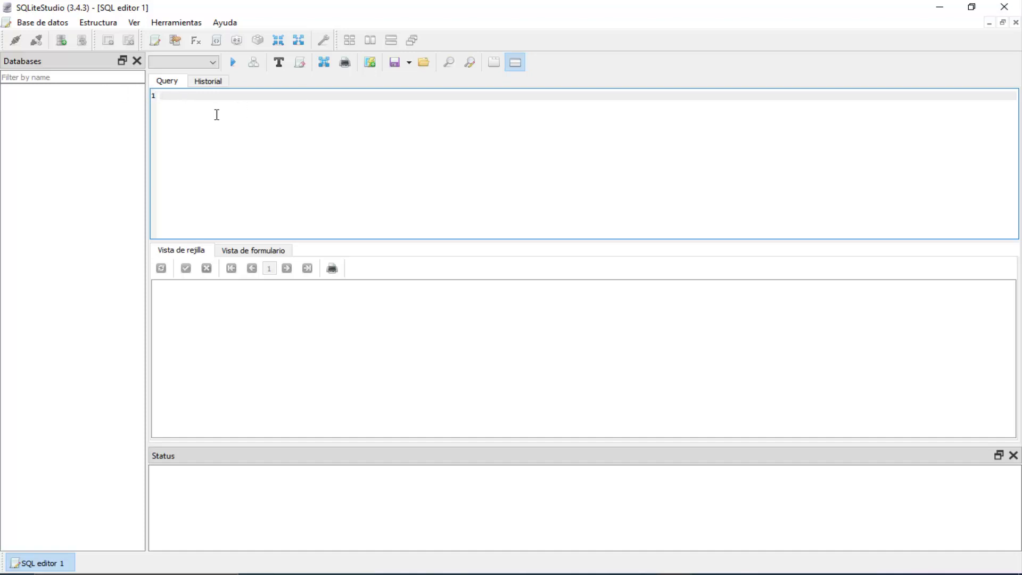
{"action": "type", "text": "ola mundo"}
{"action": "key", "text": "ctrl+a"}
{"action": "key", "text": "BackSpace"}
Step: Set the SQL editor font size to 11 in the configuration's font settings and save the configuration
{"action": "left_click", "coordinate": [133, 27]}
{"action": "mouse_move", "coordinate": [175, 27]}
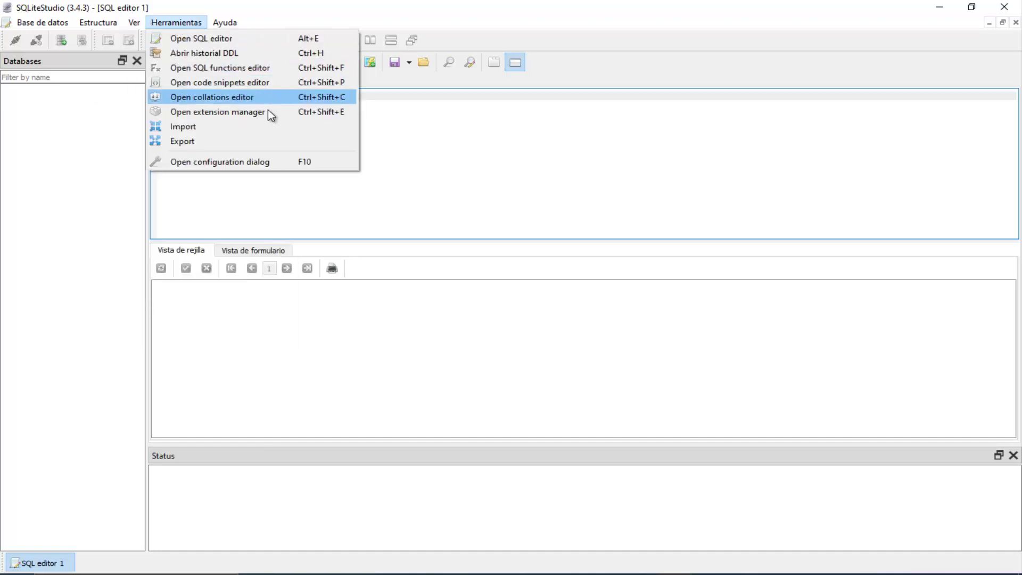
{"action": "left_click", "coordinate": [218, 164]}
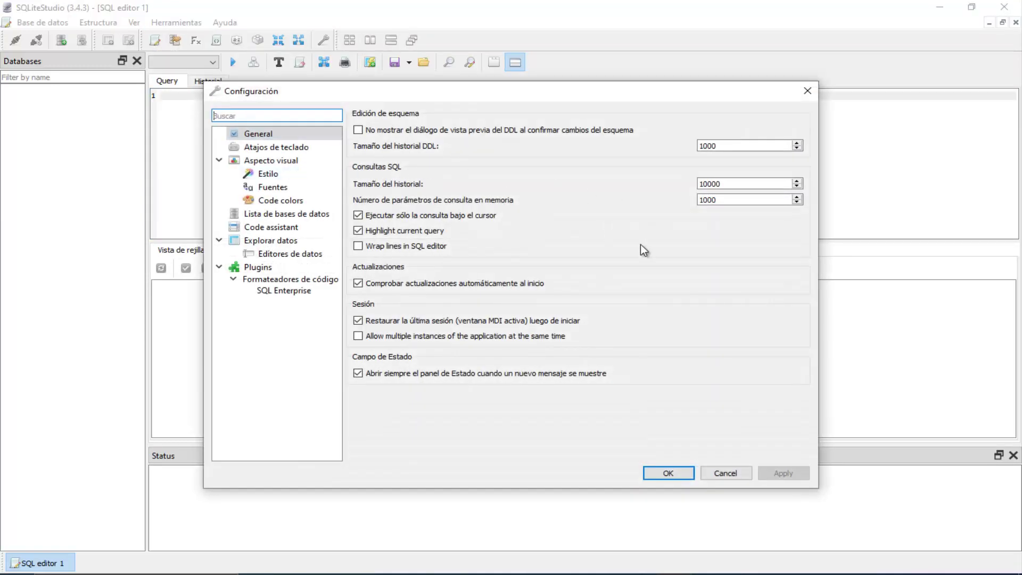
{"action": "left_click", "coordinate": [272, 187]}
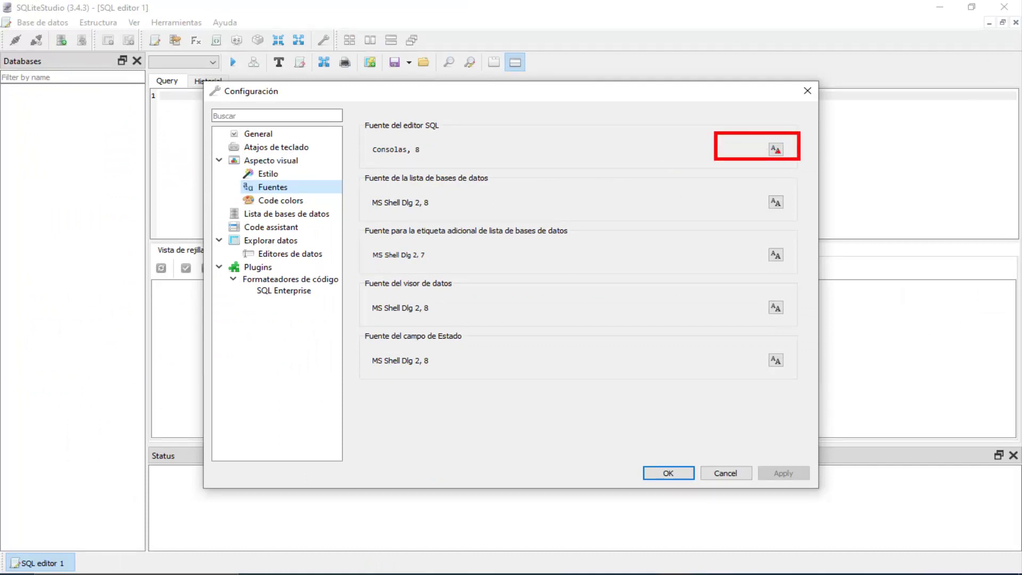
{"action": "left_click", "coordinate": [776, 150]}
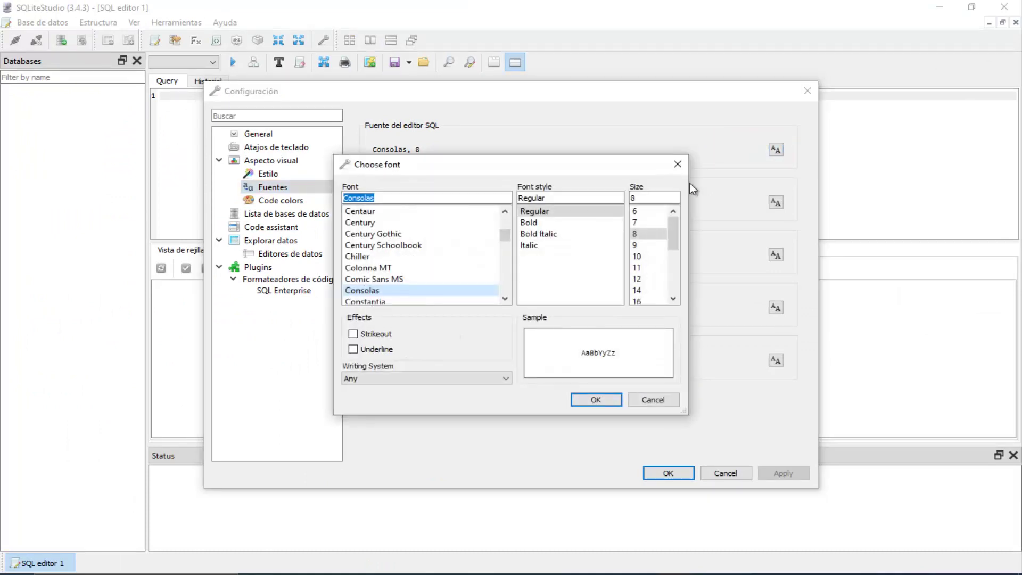
{"action": "left_click", "coordinate": [642, 268]}
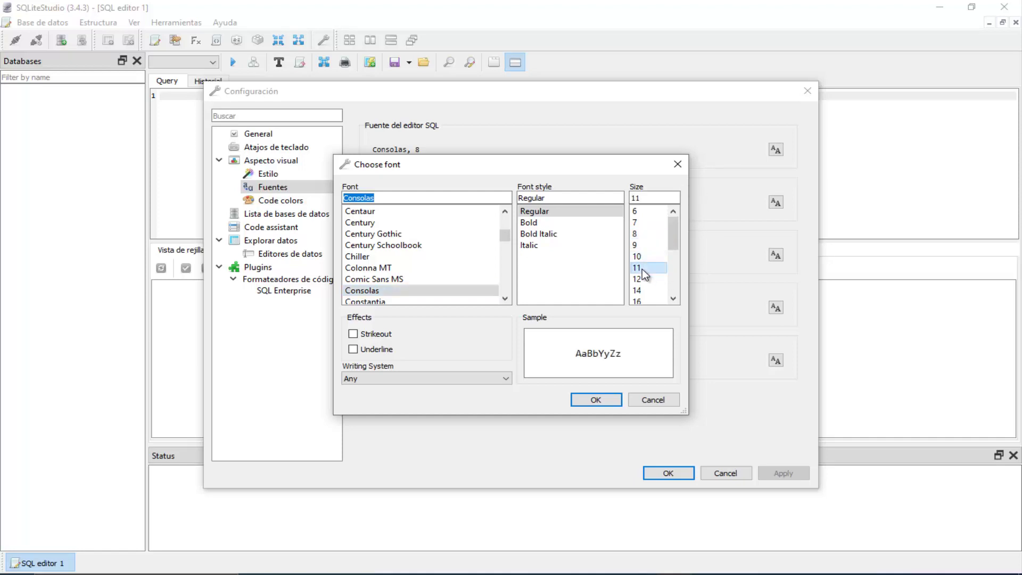
{"action": "left_click", "coordinate": [596, 402]}
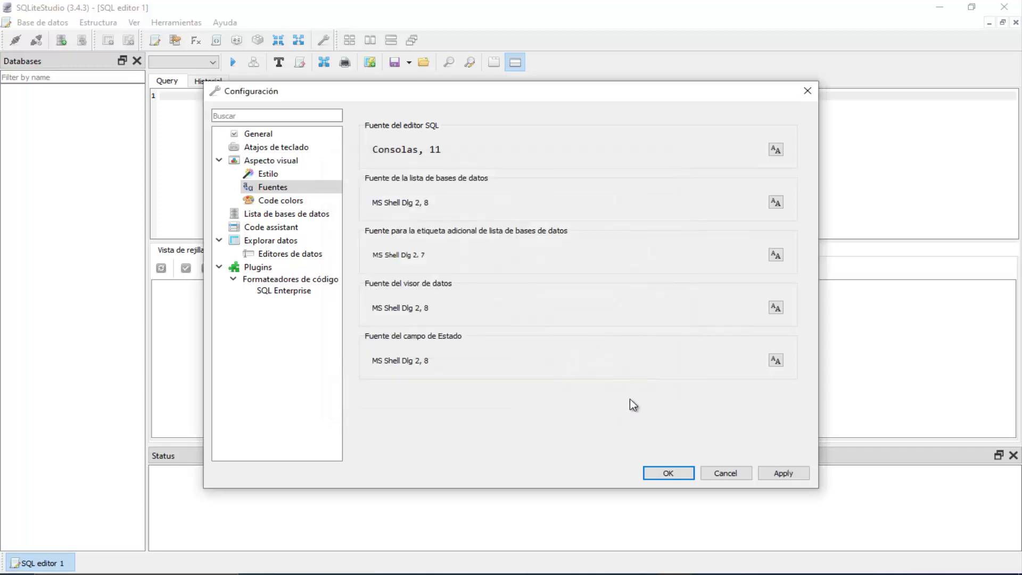
{"action": "left_click", "coordinate": [672, 475]}
Step: Try out the query area's font with the texts "hol" and "Hola creat", deleting each one
{"action": "type", "text": "hol"}
{"action": "key", "text": "BackSpace"}
{"action": "key", "text": "BackSpace"}
{"action": "key", "text": "BackSpace"}
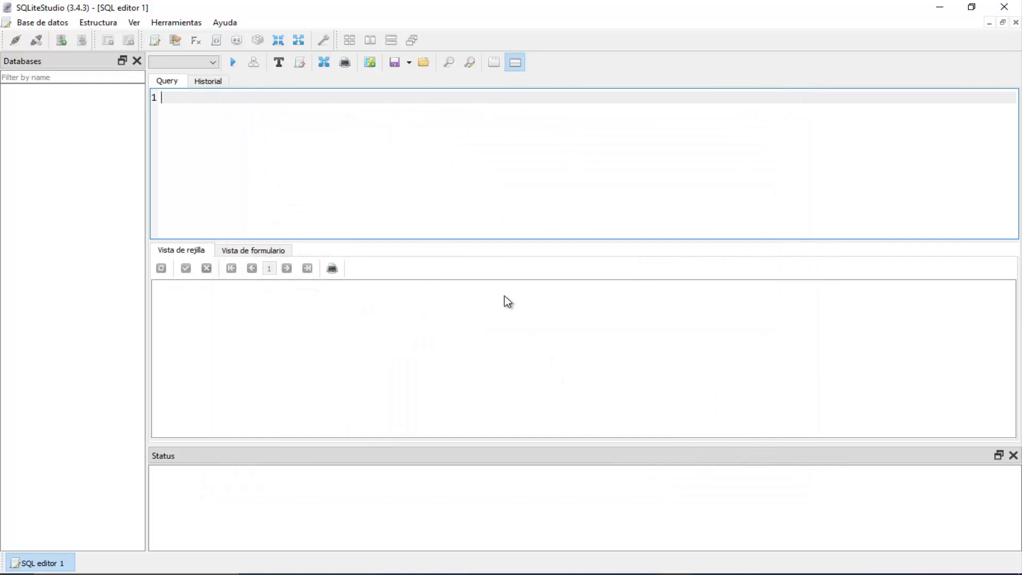
{"action": "type", "text": "Hola creat"}
{"action": "key", "text": "BackSpace"}
{"action": "key", "text": "BackSpace"}
{"action": "key", "text": "BackSpace"}
{"action": "key", "text": "BackSpace"}
{"action": "key", "text": "BackSpace"}
{"action": "key", "text": "BackSpace"}
{"action": "key", "text": "BackSpace"}
{"action": "key", "text": "BackSpace"}
{"action": "key", "text": "BackSpace"}
{"action": "key", "text": "BackSpace"}
Step: Close SQLiteStudio and refresh the Windows desktop
{"action": "left_click", "coordinate": [1005, 7]}
{"action": "right_click", "coordinate": [345, 174]}
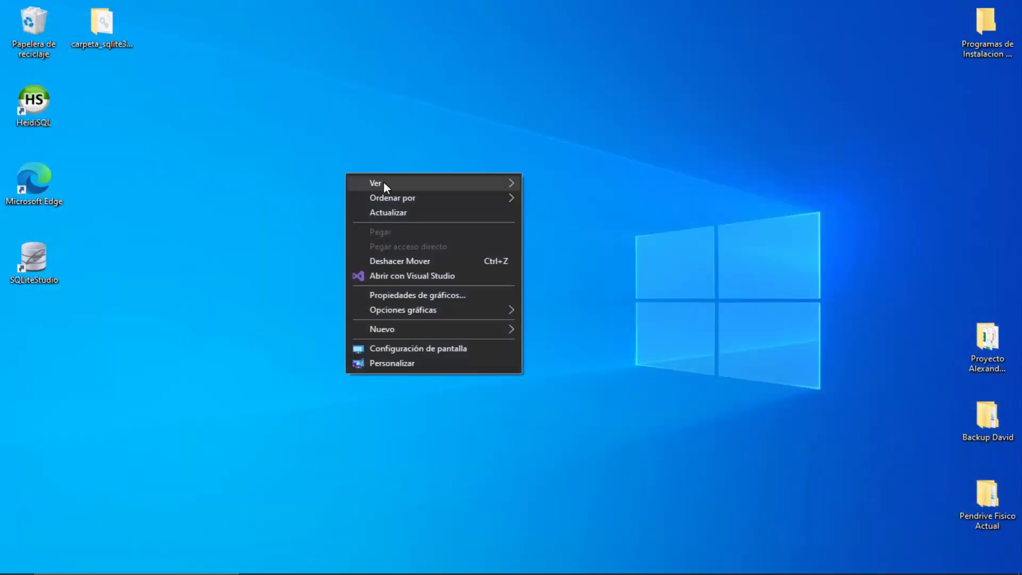
{"action": "left_click", "coordinate": [413, 212]}
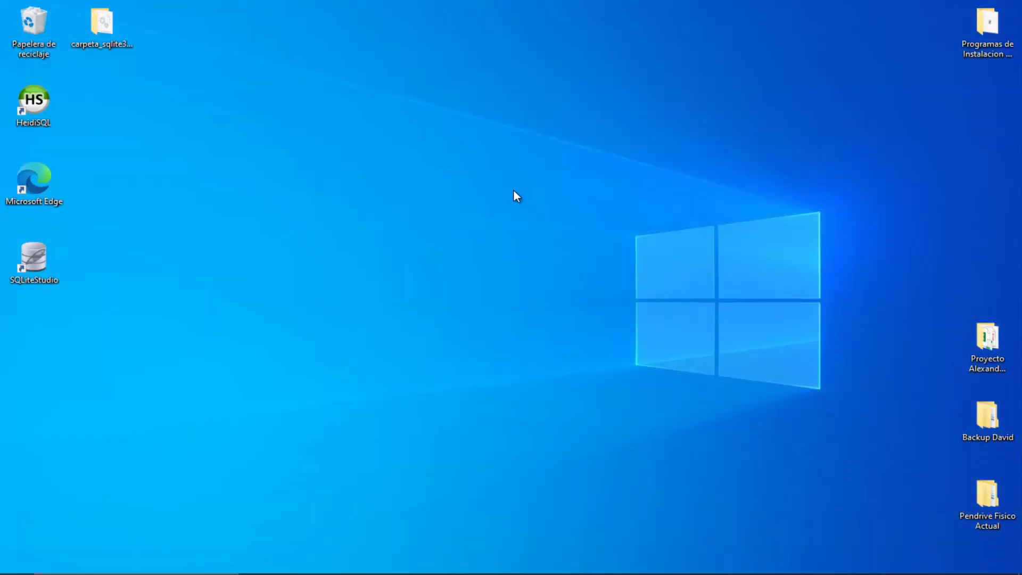